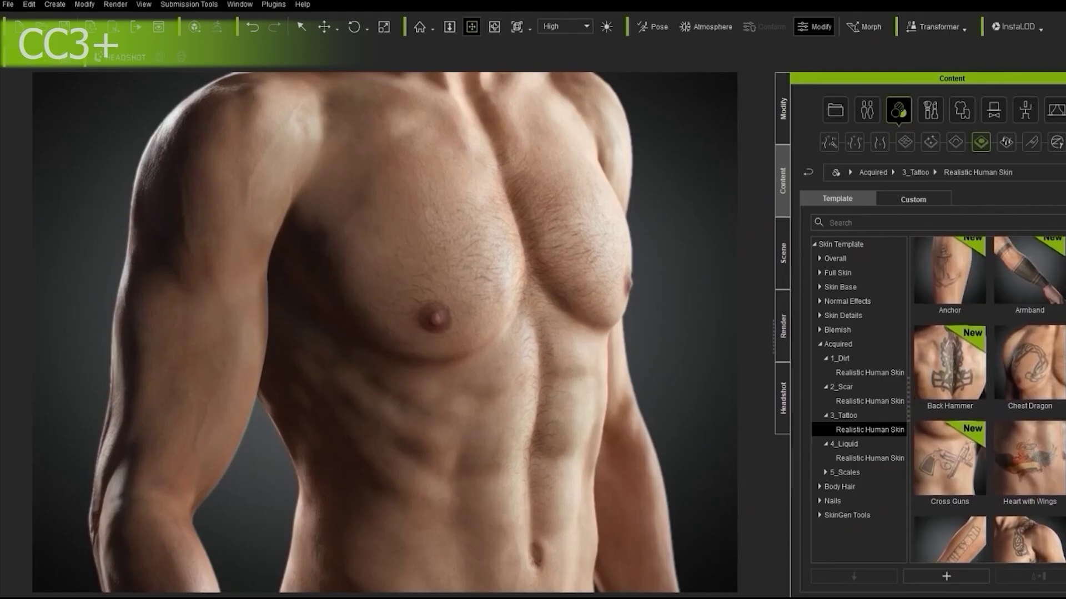
Step: Apply the Heart with Wings tattoo to the abdomen and widen it slightly
drag(1030, 461, 511, 364)
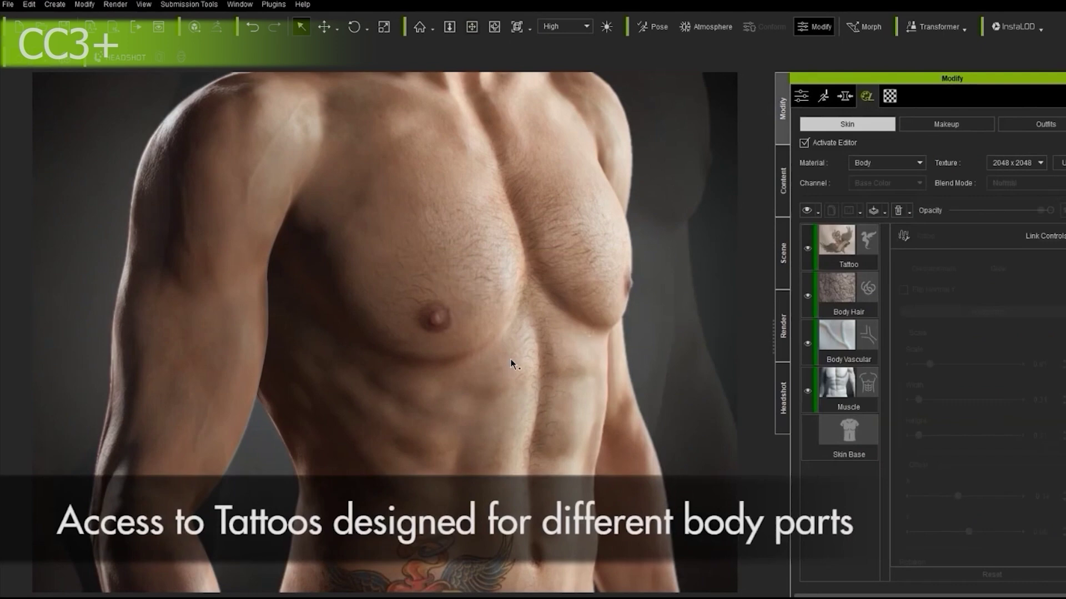
drag(918, 400, 920, 400)
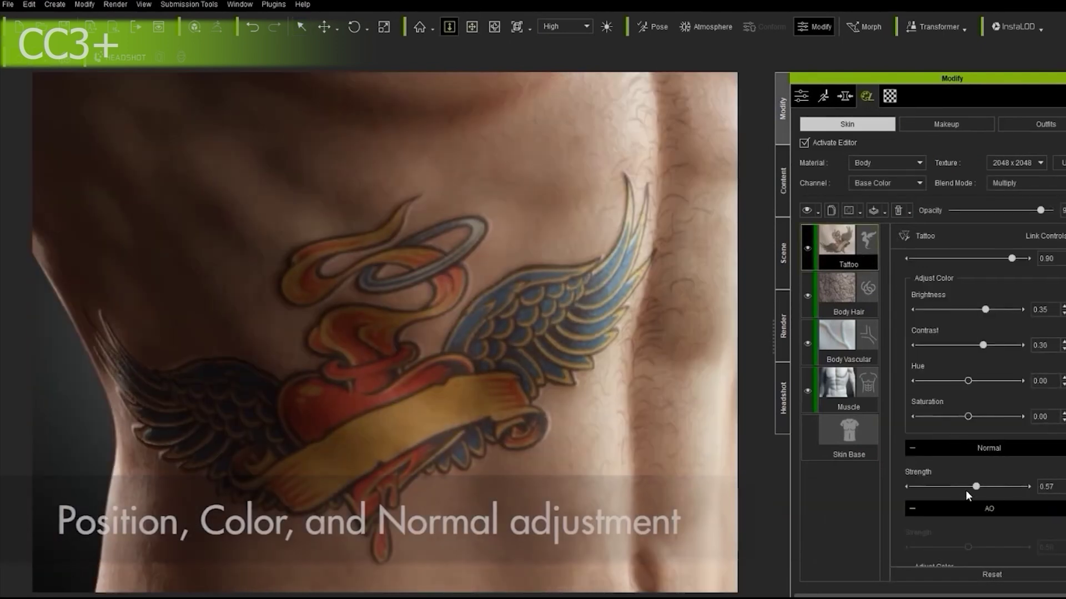
scroll(965, 491, down, 3)
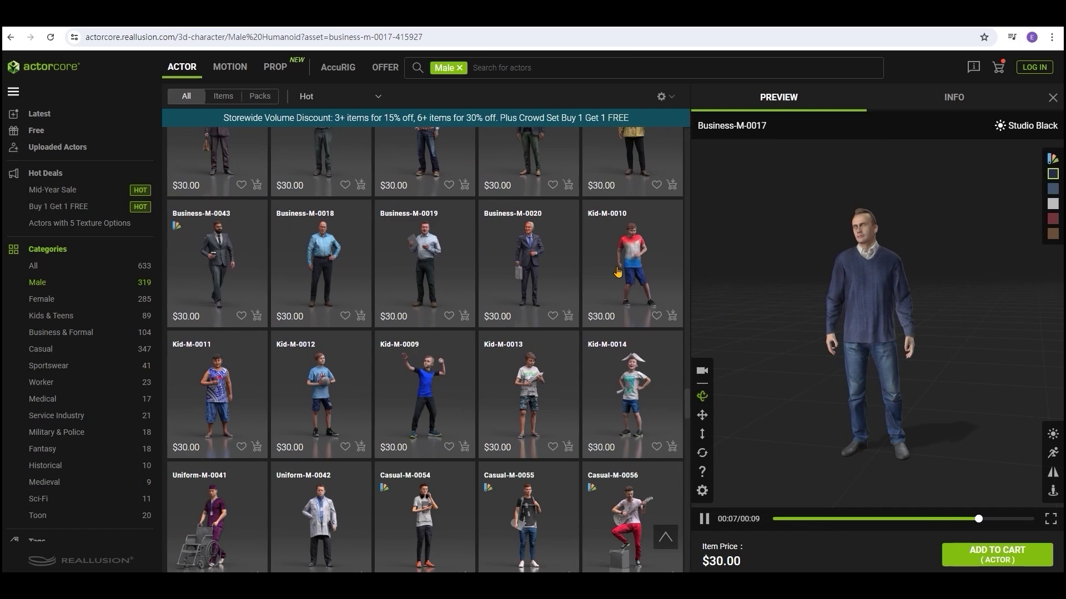
scroll(613, 278, down, 2)
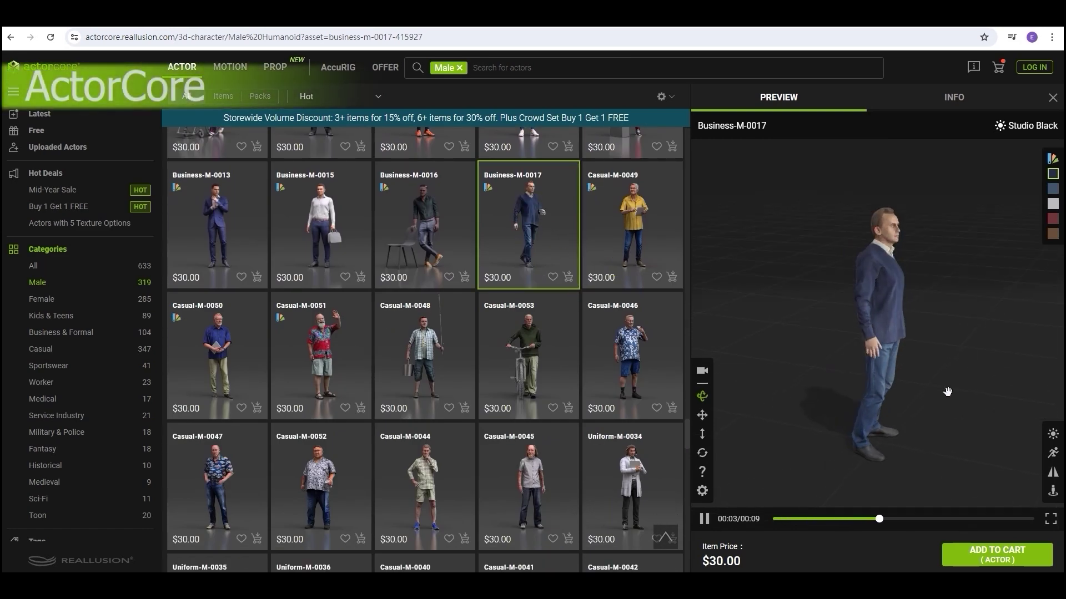
Step: Preview Business-M-0017 under the Studio White, Archviz and Sunlight lighting presets
click(1053, 433)
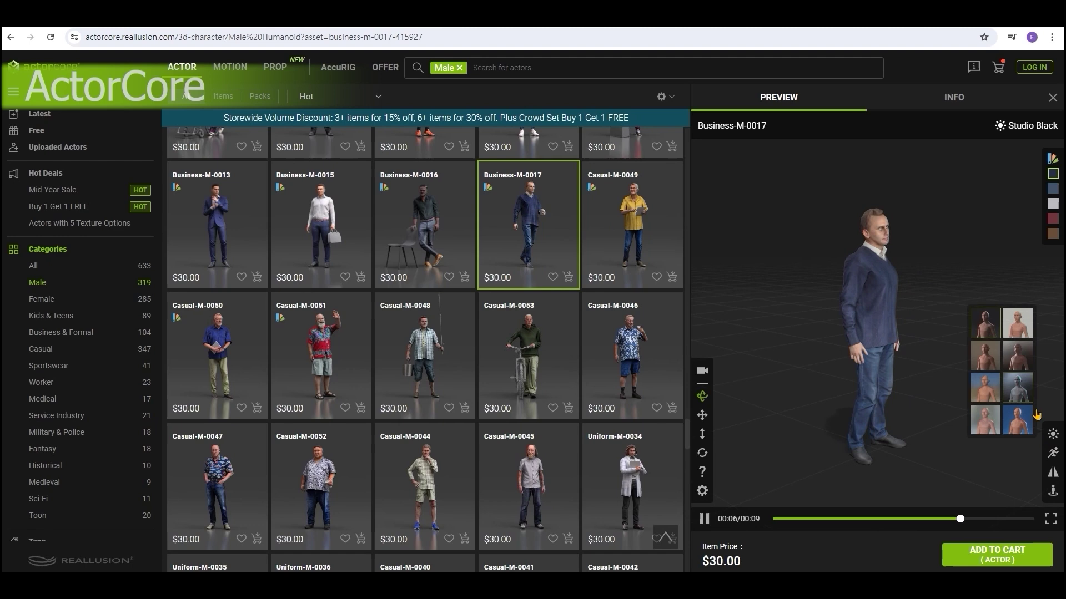
click(1018, 331)
click(1021, 368)
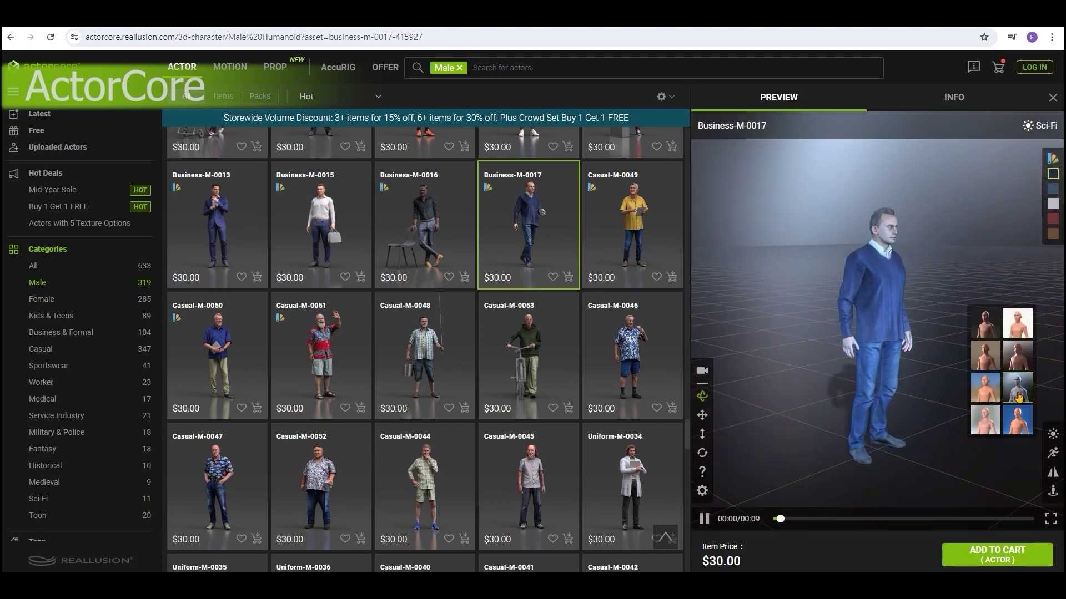
click(1018, 420)
click(988, 400)
click(985, 420)
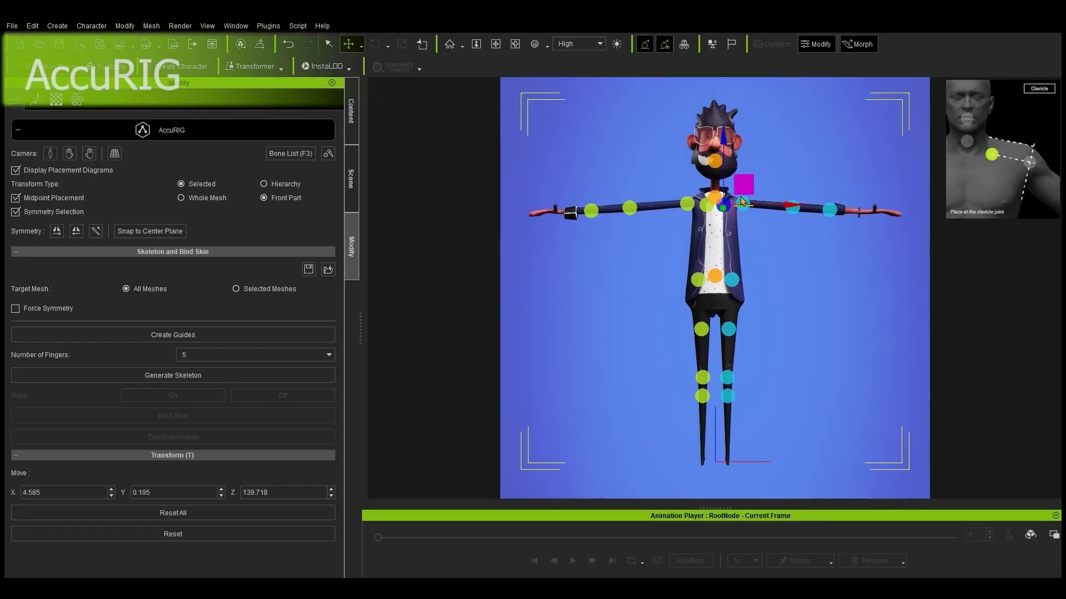
Step: Adjust the wrist, knee and index-finger joint guides, then play Stand_HappyChat_M on the character
drag(591, 210, 570, 211)
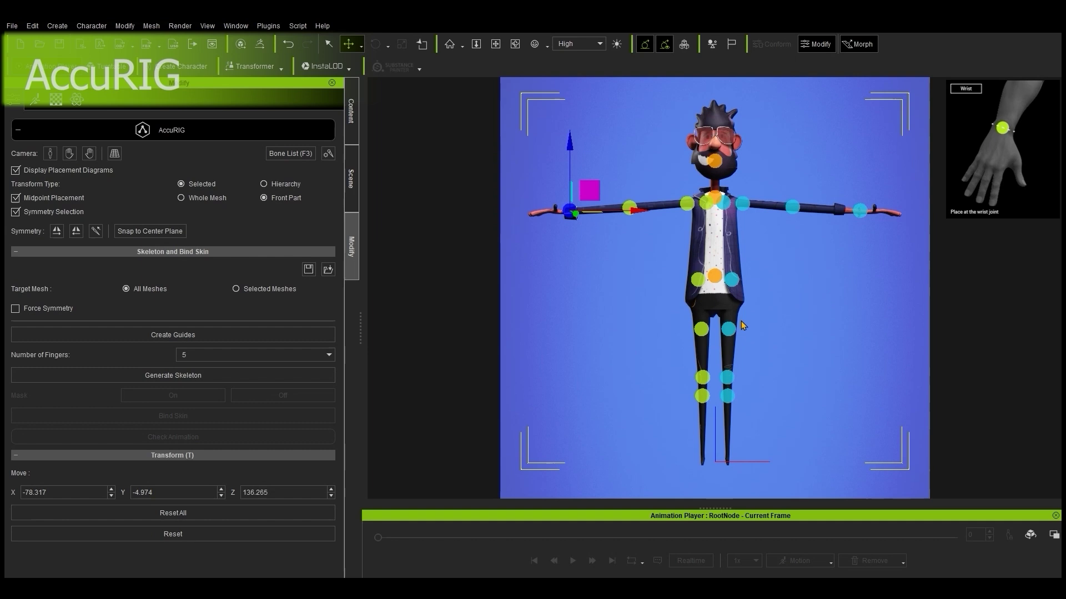
click(726, 460)
right_drag(849, 284, 618, 383)
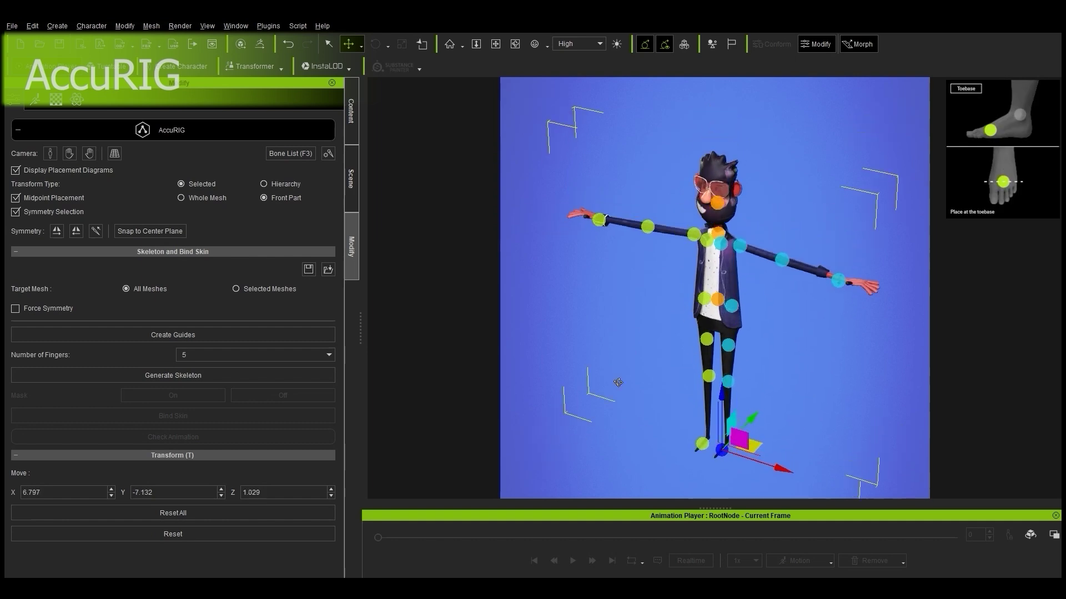
click(727, 381)
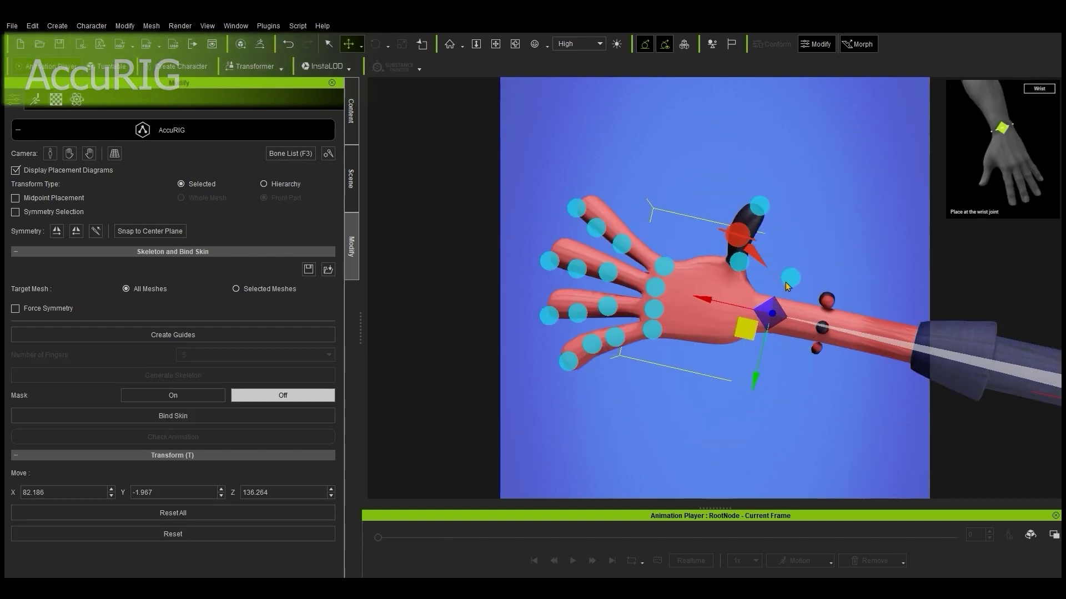
click(721, 298)
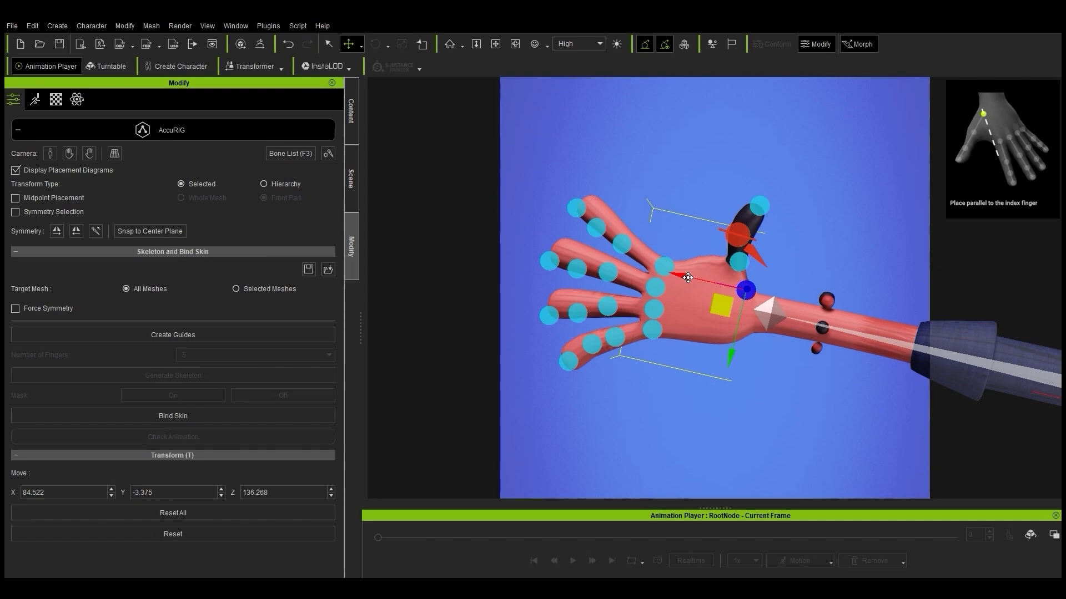
click(663, 267)
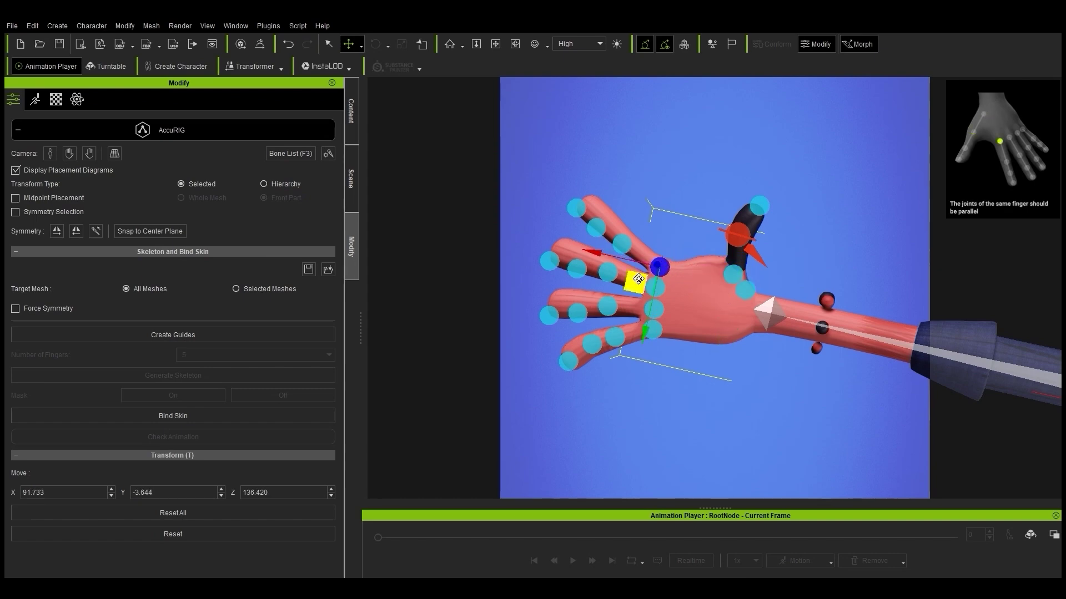
drag(637, 280, 561, 221)
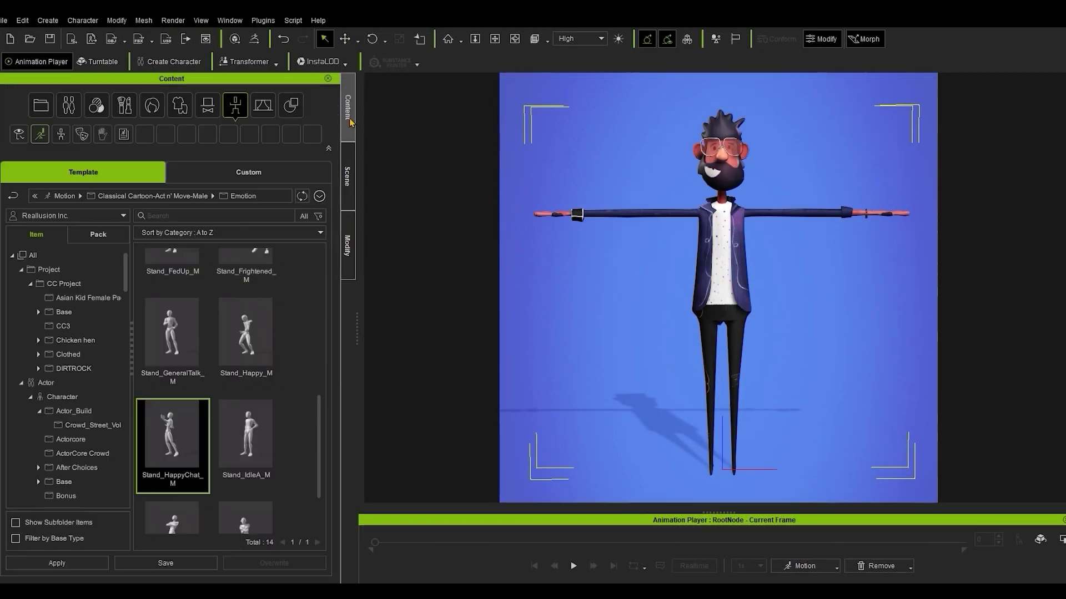
drag(173, 438, 710, 294)
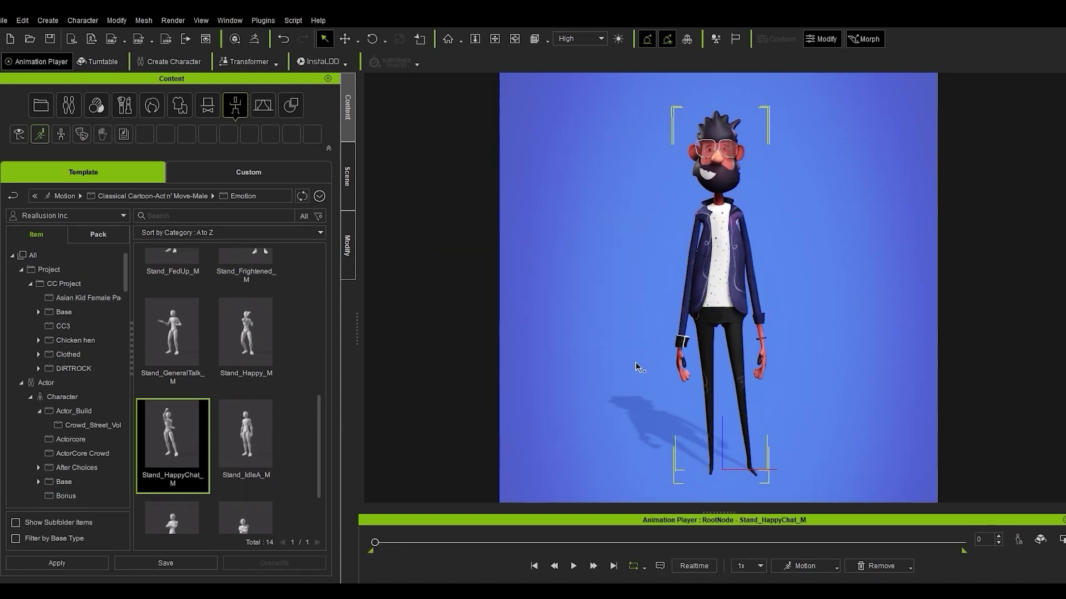
click(572, 568)
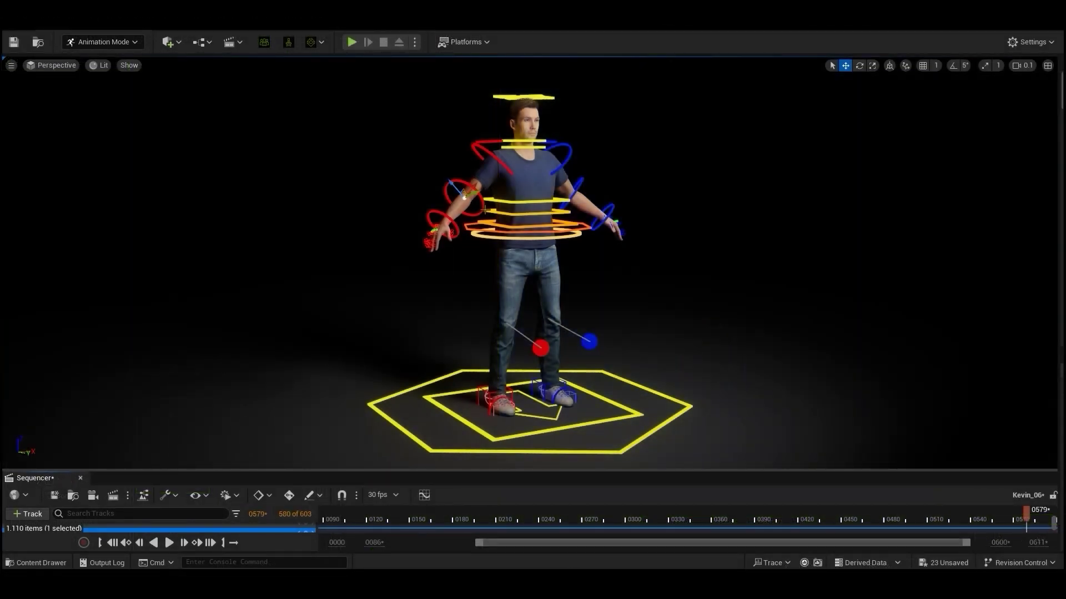
Step: Swing the arm control down toward the body, lift the foot and push the knee right
drag(464, 197, 454, 200)
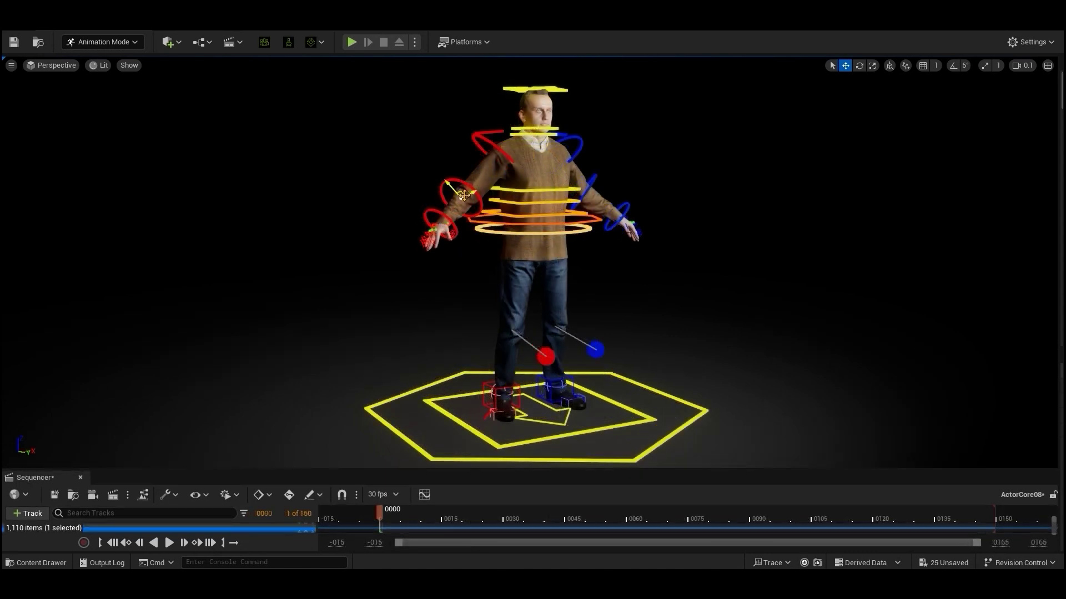
drag(464, 195, 495, 309)
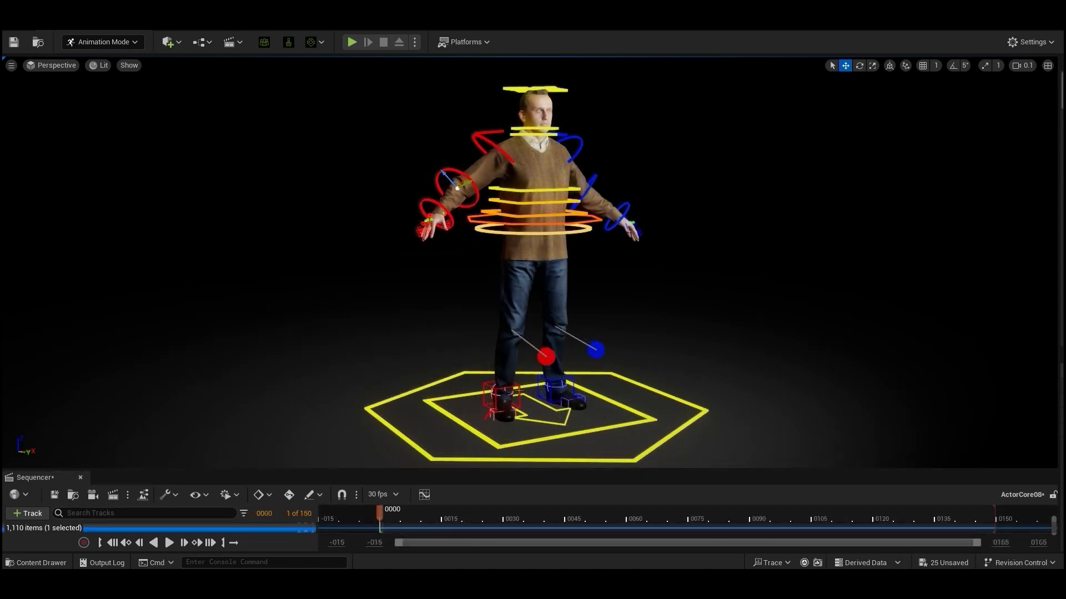
drag(506, 391, 517, 359)
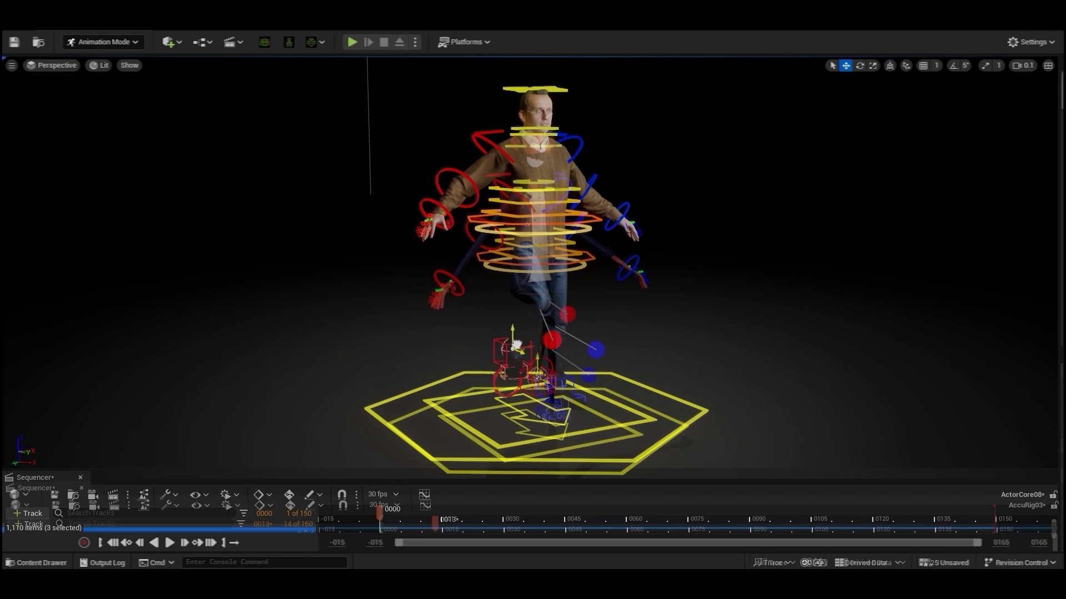
drag(565, 335, 586, 363)
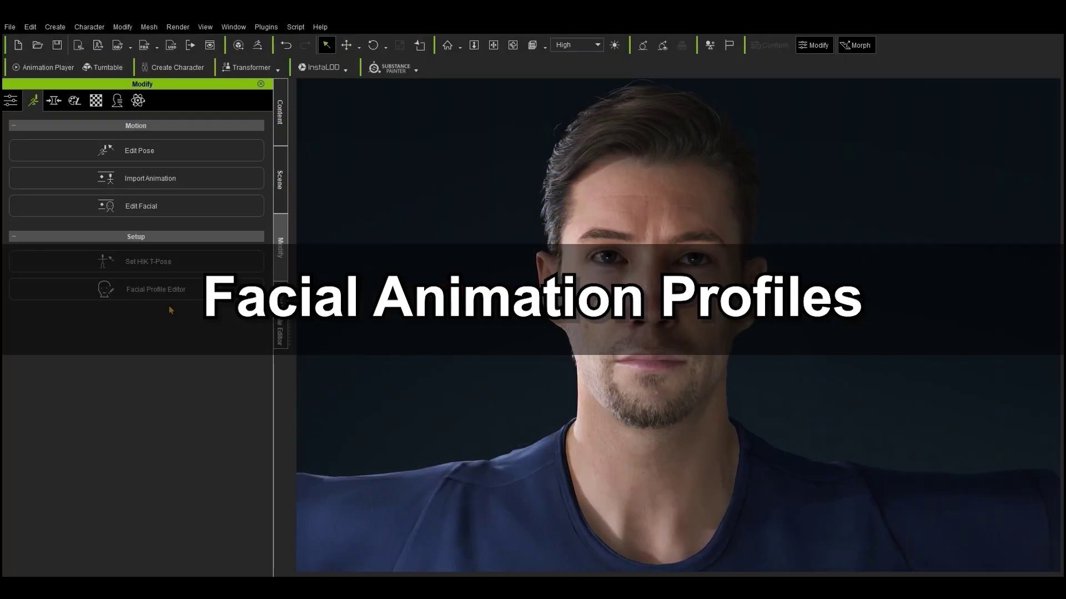
Step: Open the Facial Profile Editor with expression editing on and show the Brow sliders
click(196, 296)
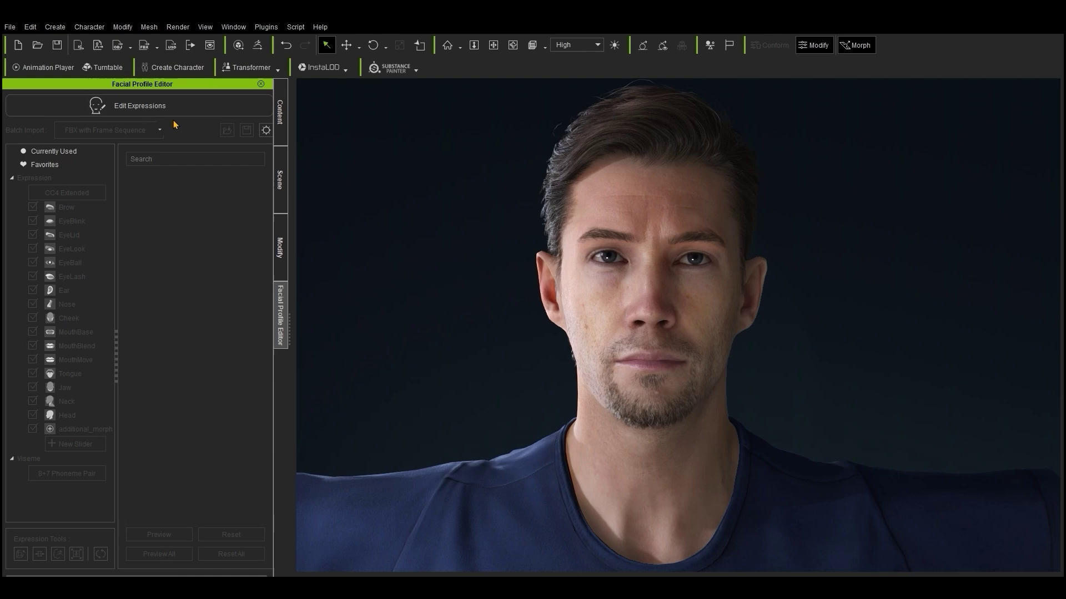
click(165, 112)
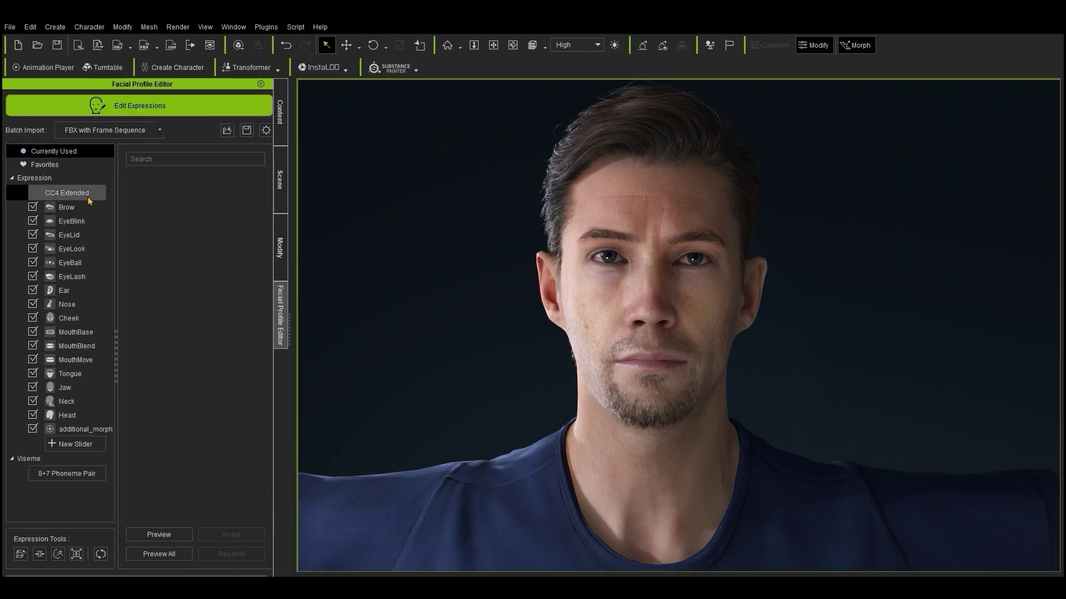
click(67, 208)
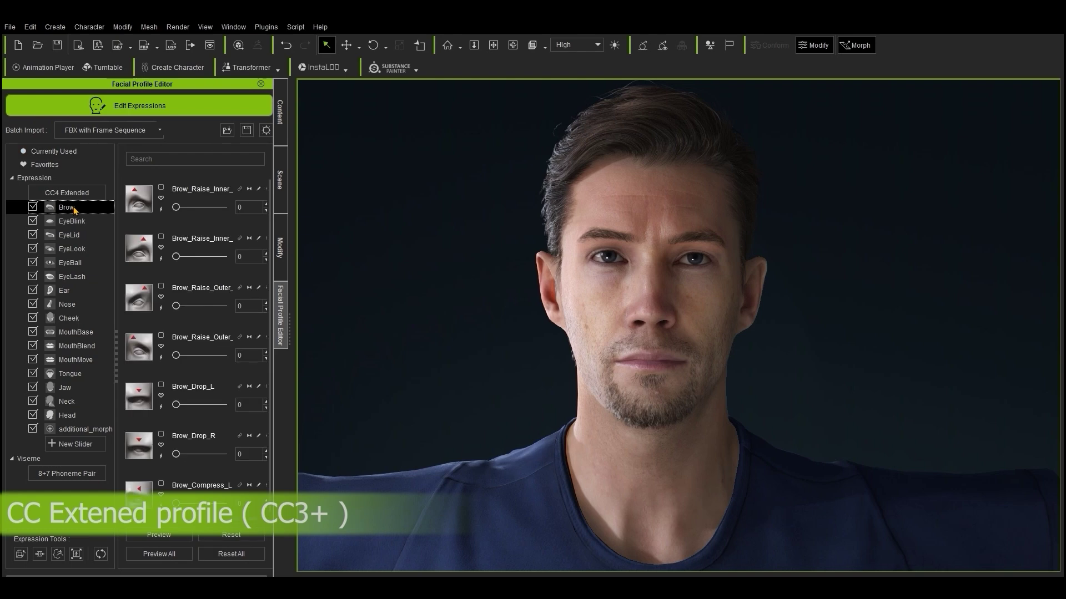
Step: Step through the eye, Nose, MouthBlend and Jaw expression slider categories
click(71, 221)
click(69, 235)
click(70, 276)
click(67, 305)
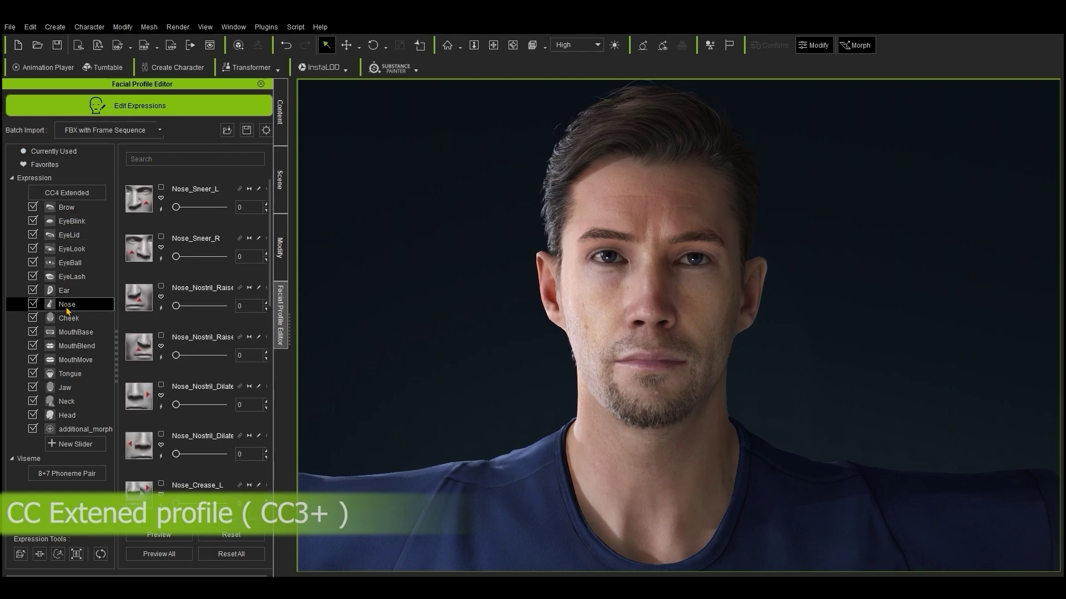
click(71, 346)
click(65, 387)
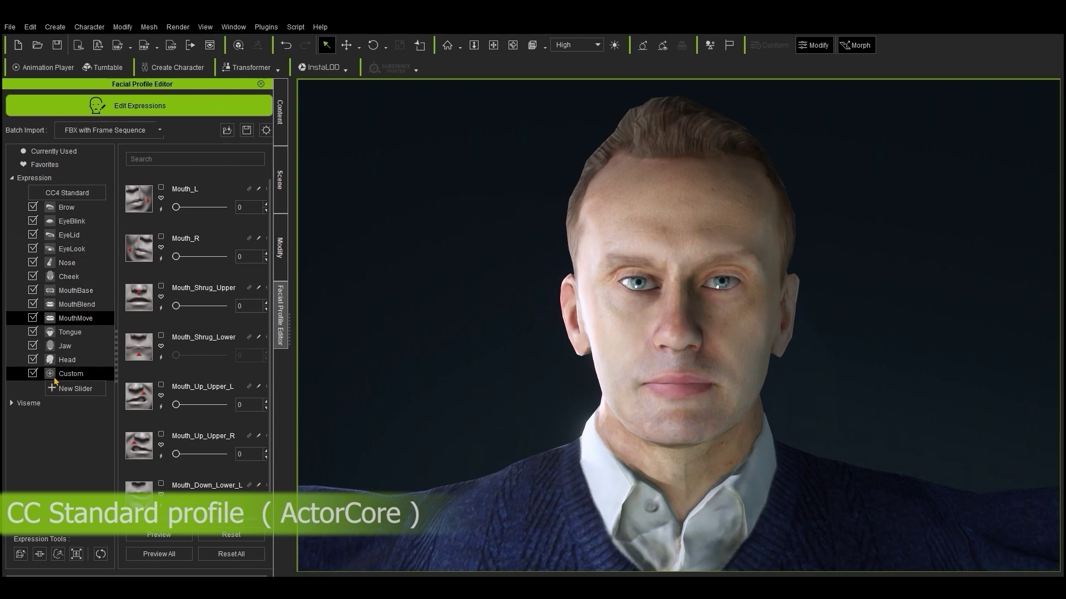
Step: Step through Brow, EyeBlink, EyeLid and MouthBase to the Jaw_Open, Jaw_Forward, Jaw_L and Jaw_R sliders
click(65, 207)
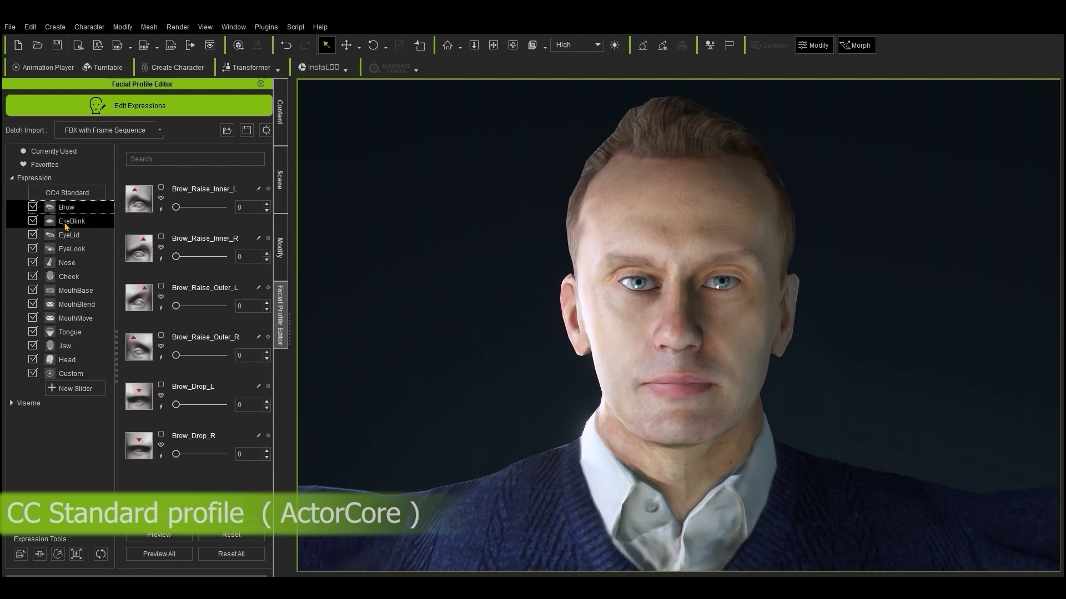
click(67, 221)
click(65, 235)
click(66, 290)
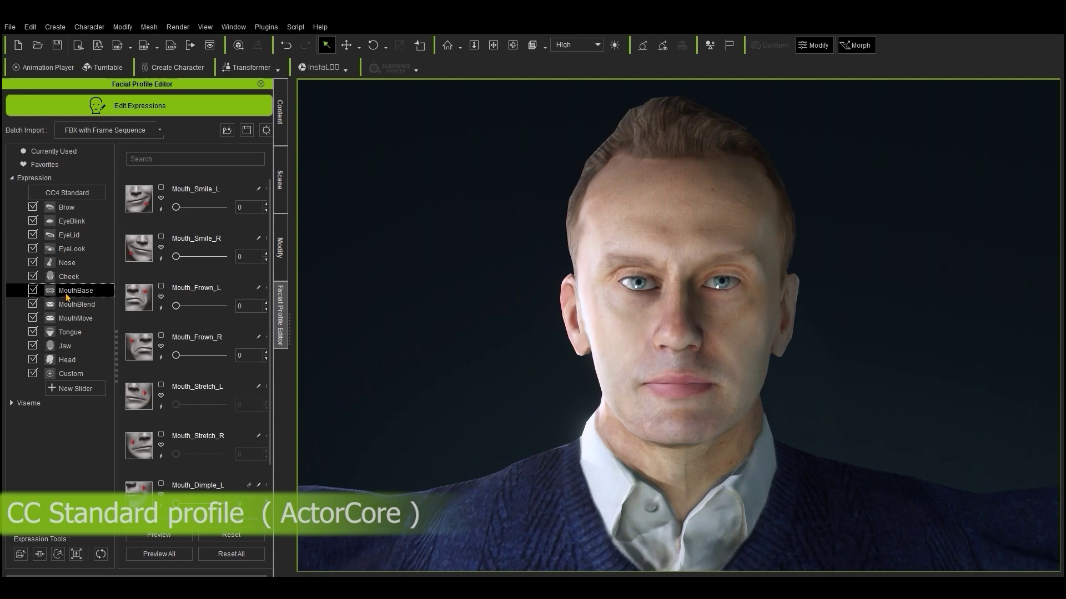
click(66, 346)
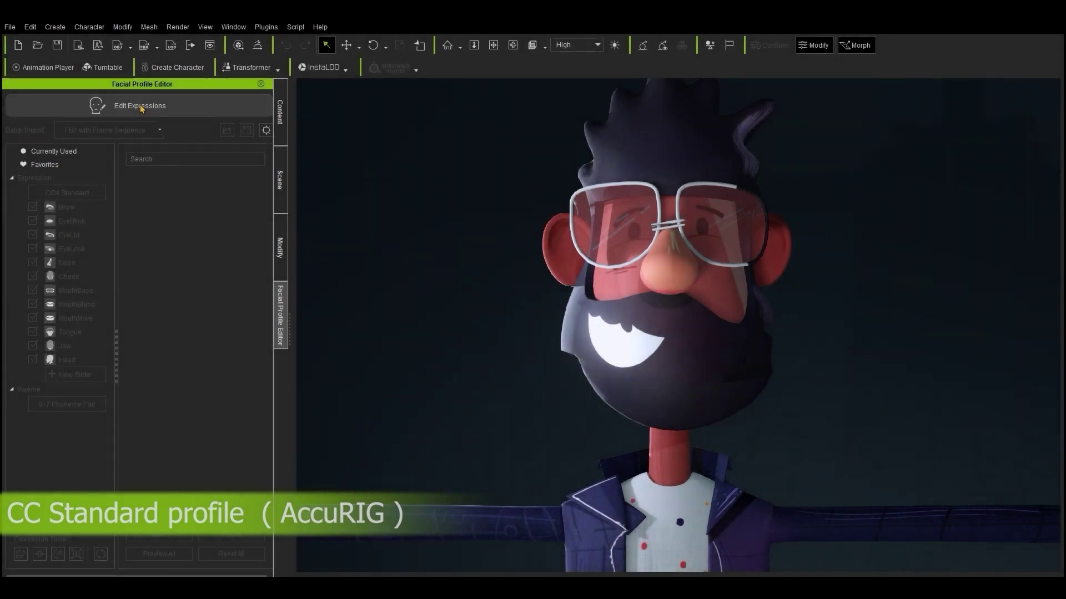
Step: Enable expression editing, browse Brow and MouthBase, and edit Brow_Raise_Inner_L in the slider editor
click(142, 108)
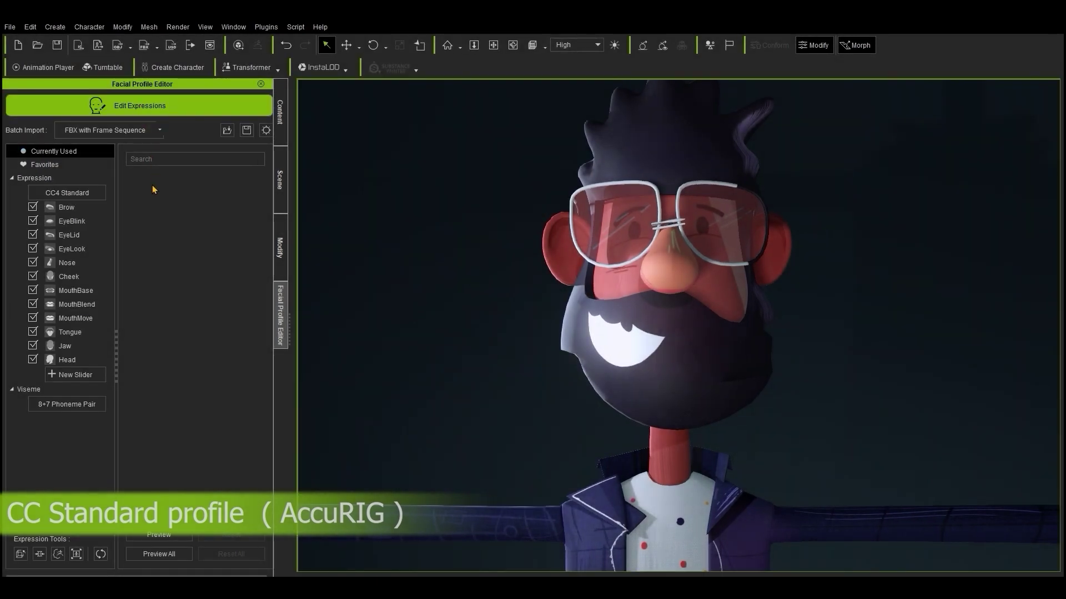
click(73, 208)
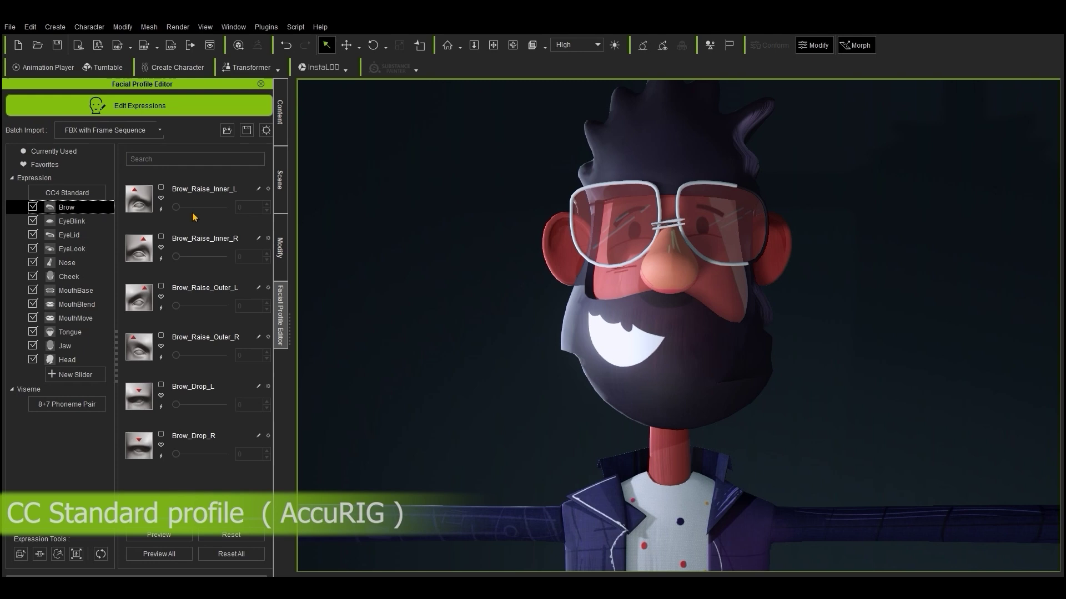
key(Down)
key(Down)
key(Down)
key(Down)
key(Down)
key(Down)
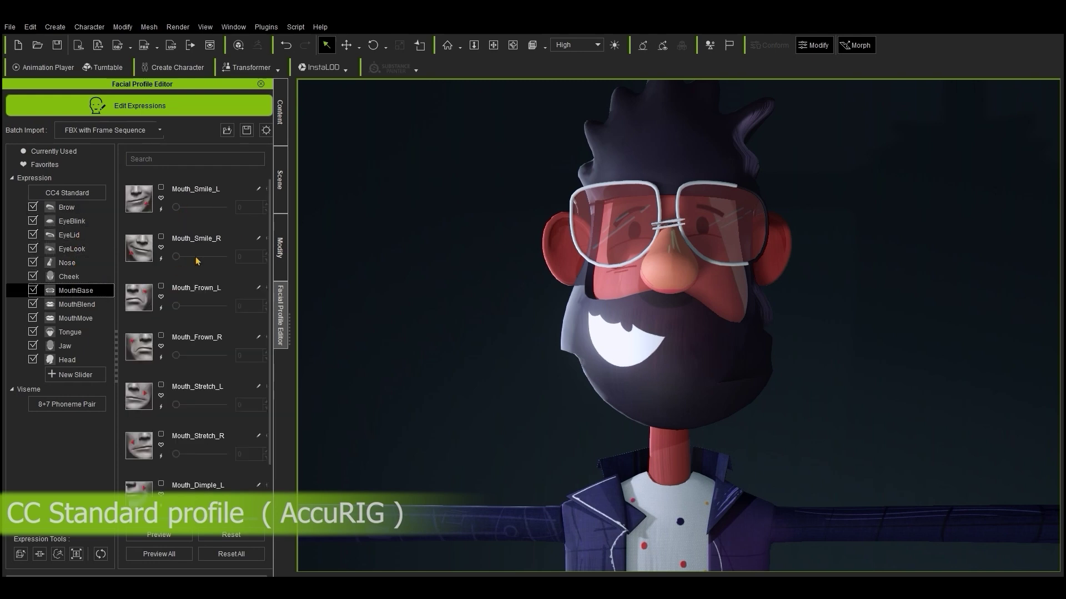
key(Up)
key(Up)
key(Up)
key(Up)
key(Up)
key(Up)
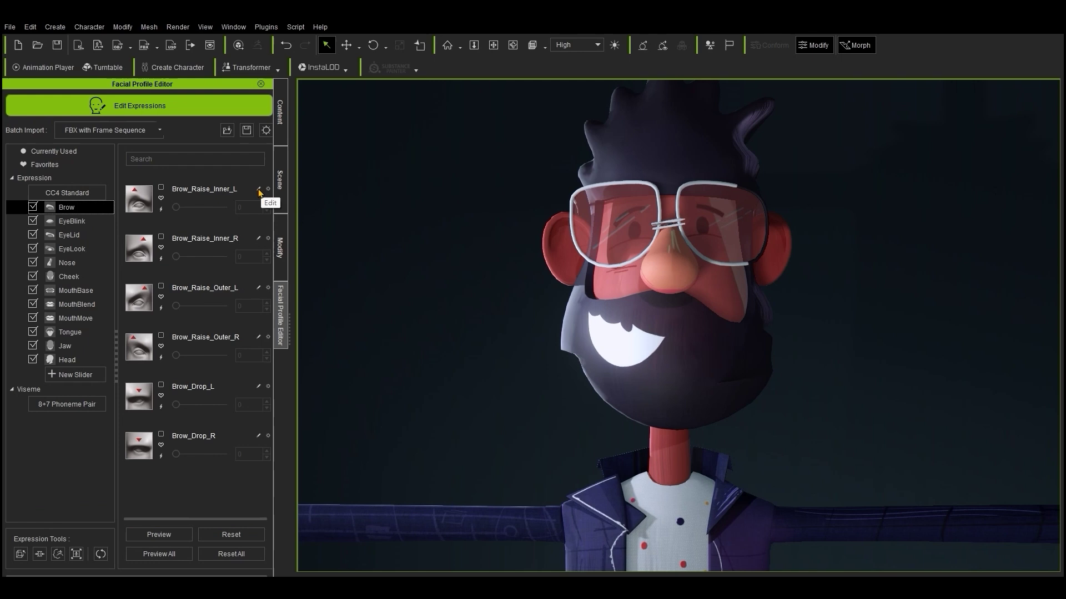
click(259, 190)
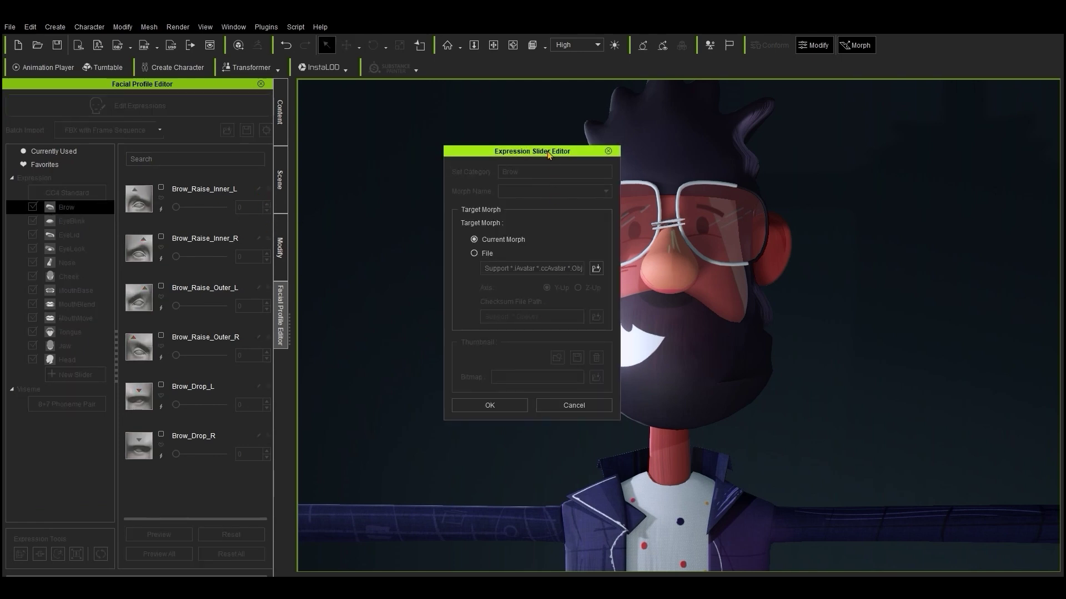
drag(555, 151, 489, 153)
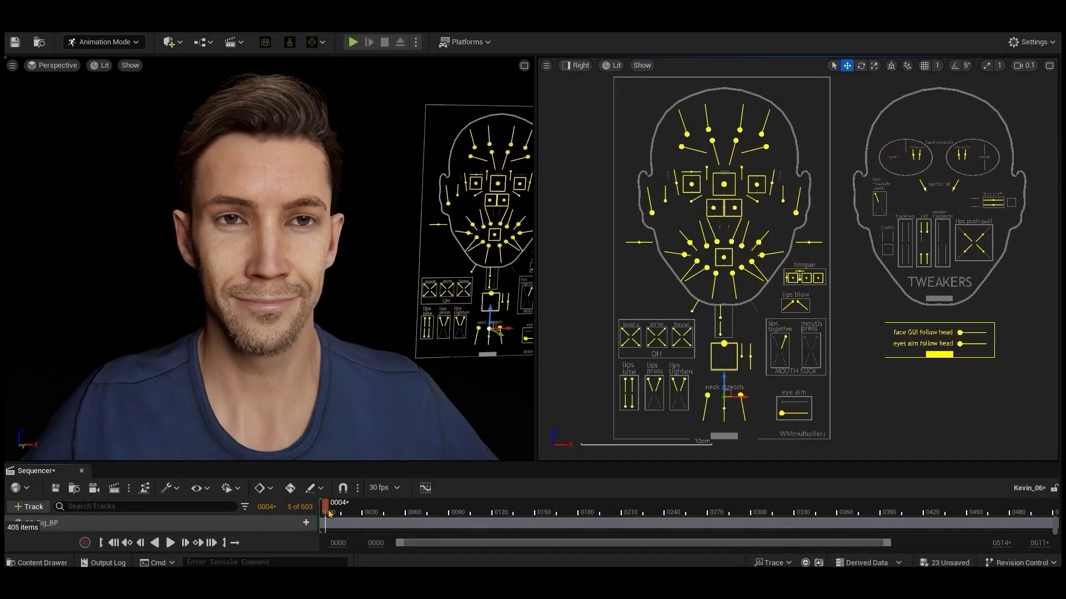
Step: Scrub the playhead around frames 0416, 0506 and 0147 to watch the CC Extended face animate
drag(330, 514, 797, 508)
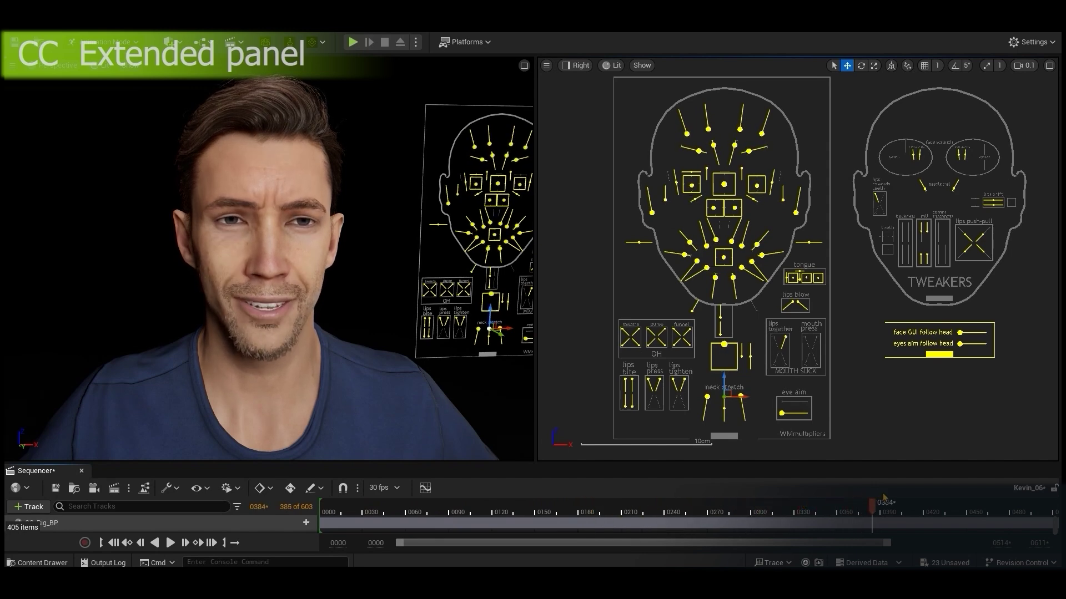
drag(971, 500, 993, 505)
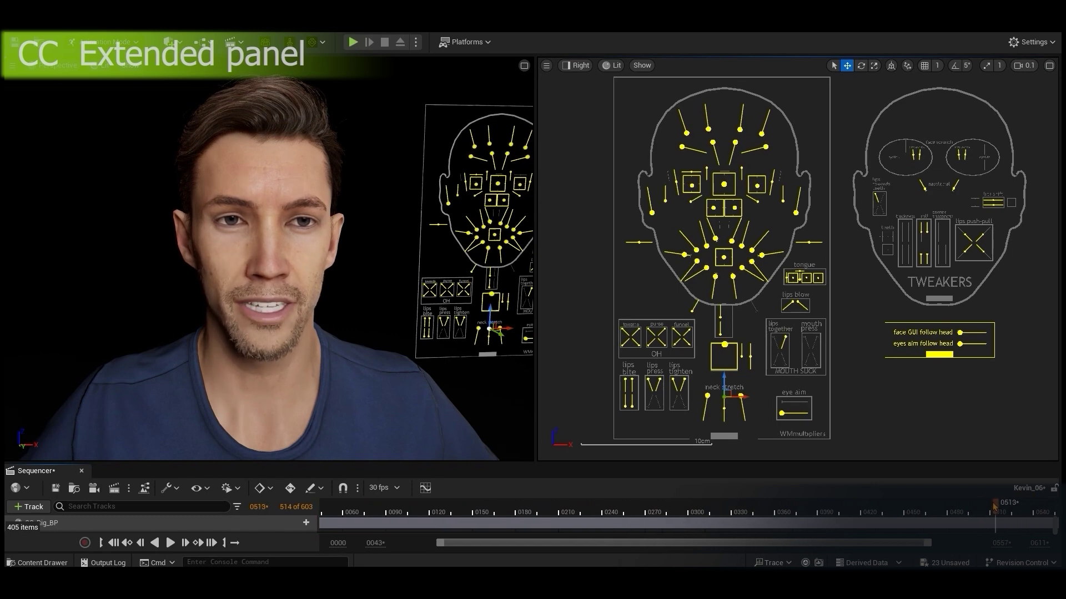
mouse_move(918, 511)
mouse_down()
mouse_move(857, 514)
mouse_move(919, 517)
mouse_up()
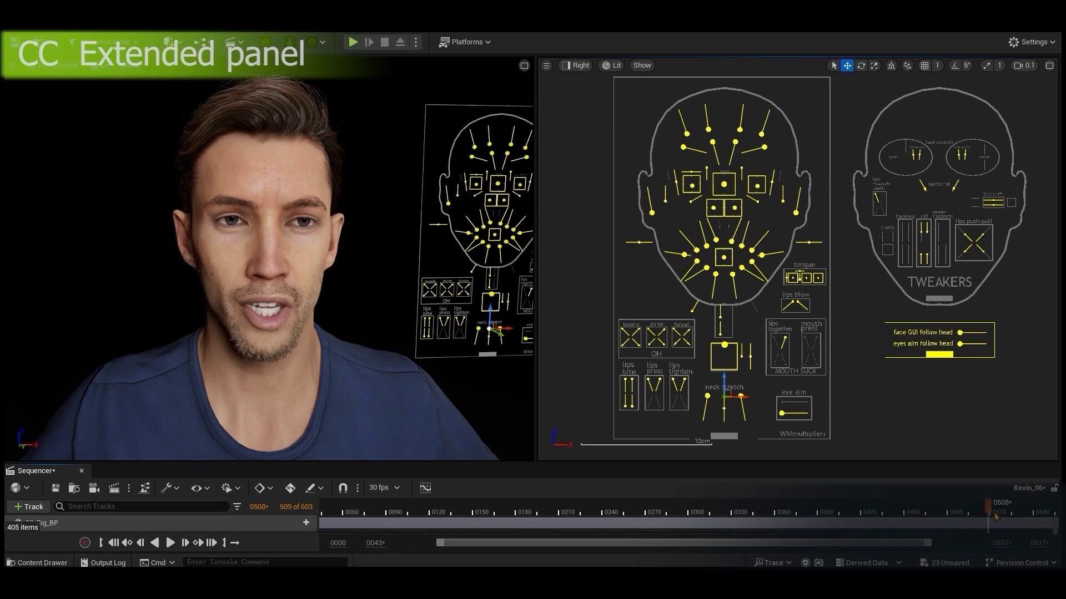
drag(995, 516, 1037, 522)
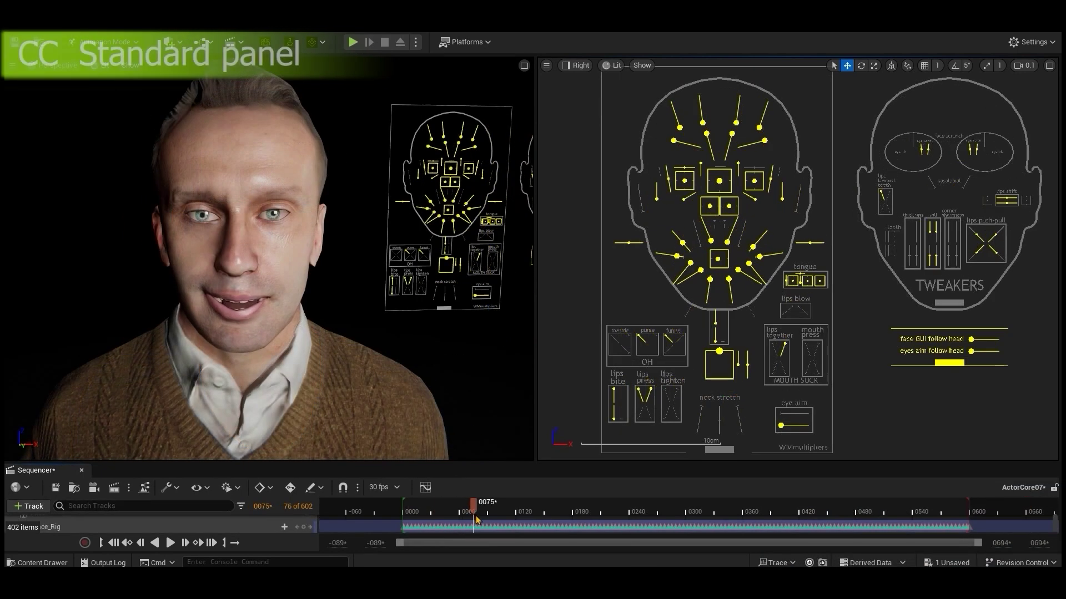
drag(480, 522, 839, 540)
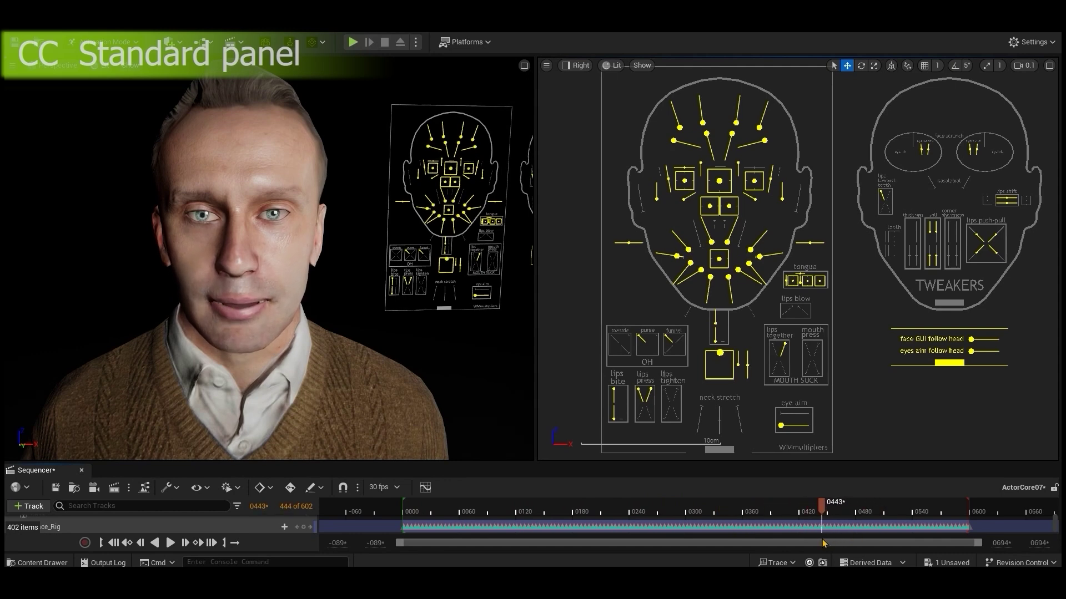
Step: Scrub the playhead forward to frame 0494 to watch the CC Standard rig animate
drag(850, 542, 916, 538)
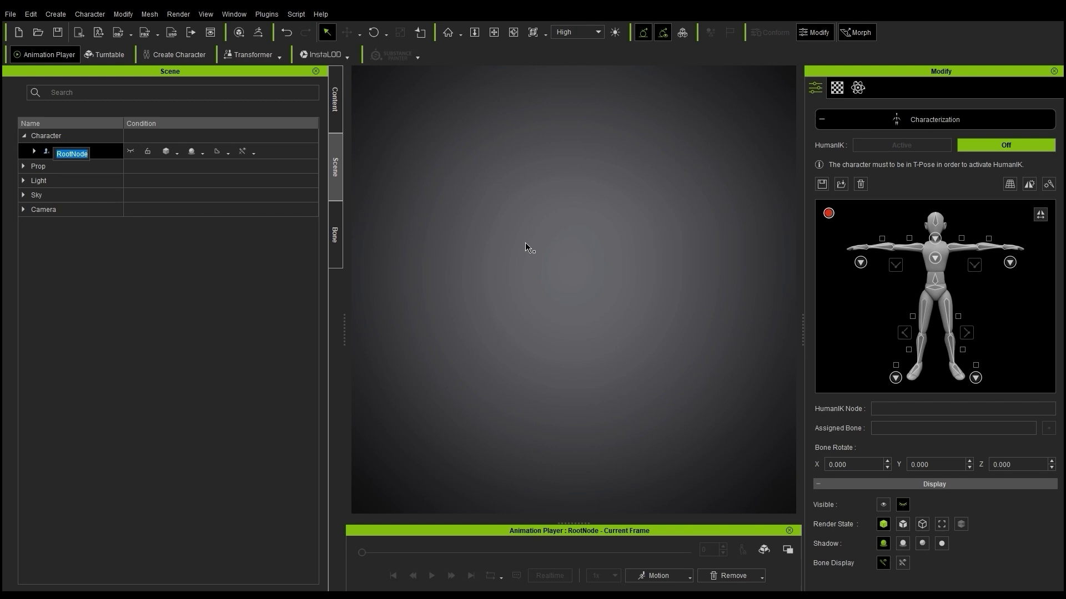
Step: Import monster4.fbx as a Character of type Humanoid (Non-Standard)
click(10, 14)
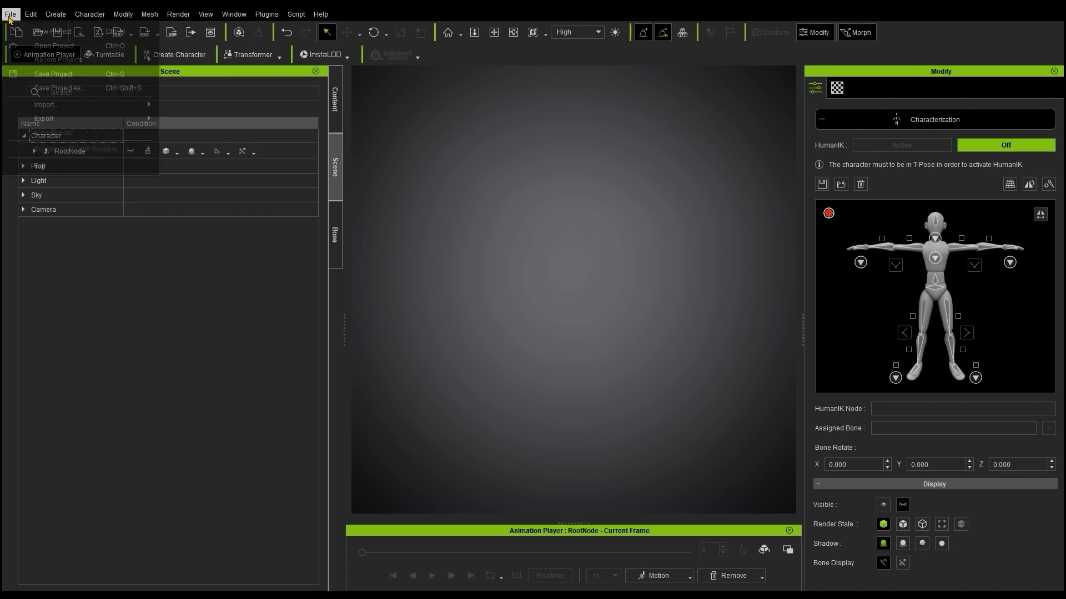
mouse_move(39, 103)
click(257, 107)
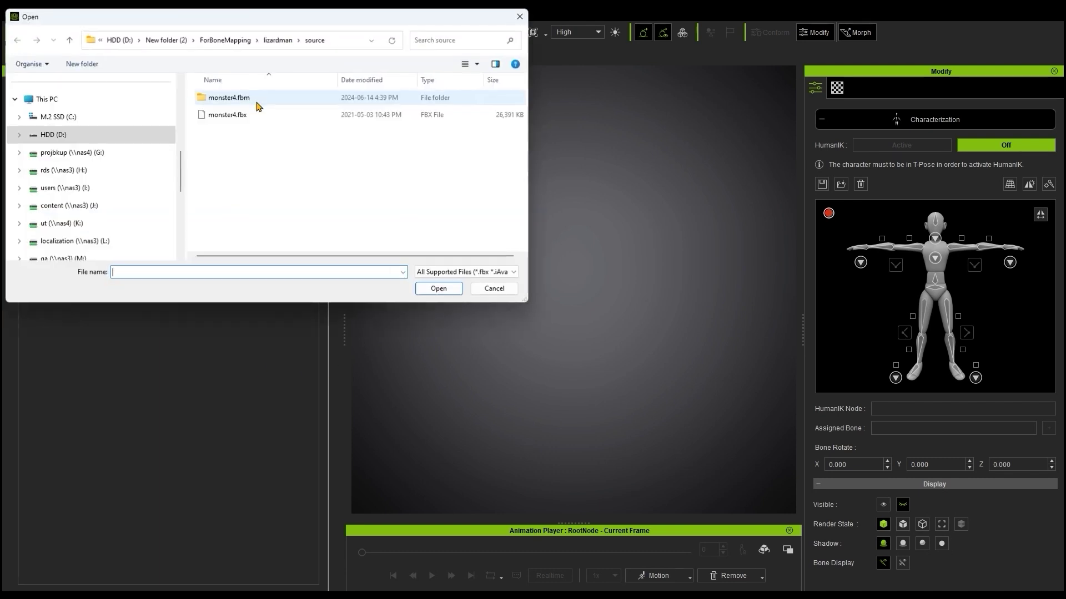
click(260, 115)
click(439, 289)
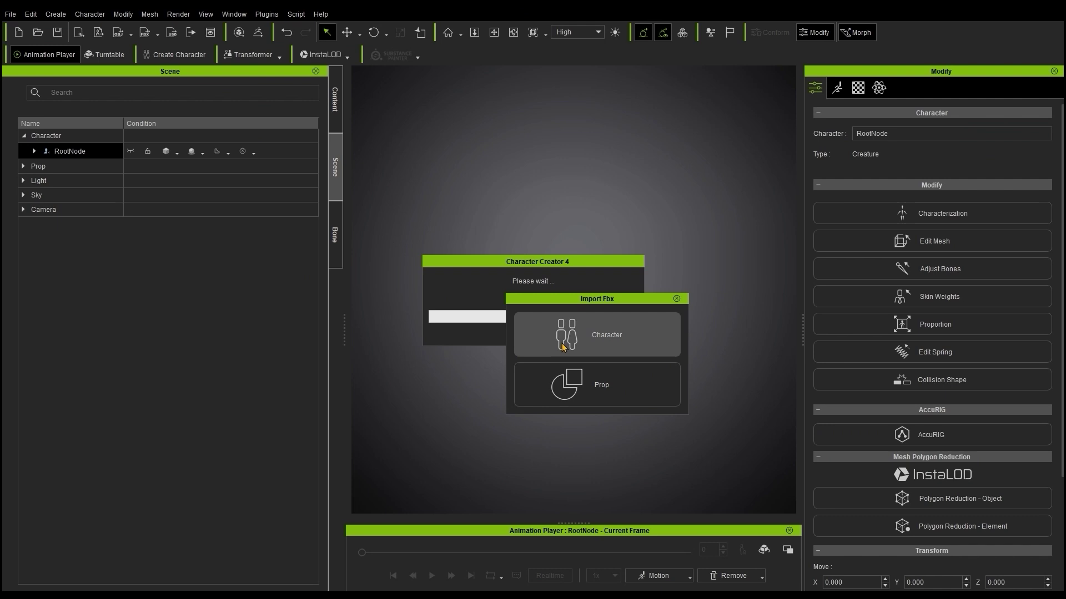
click(599, 348)
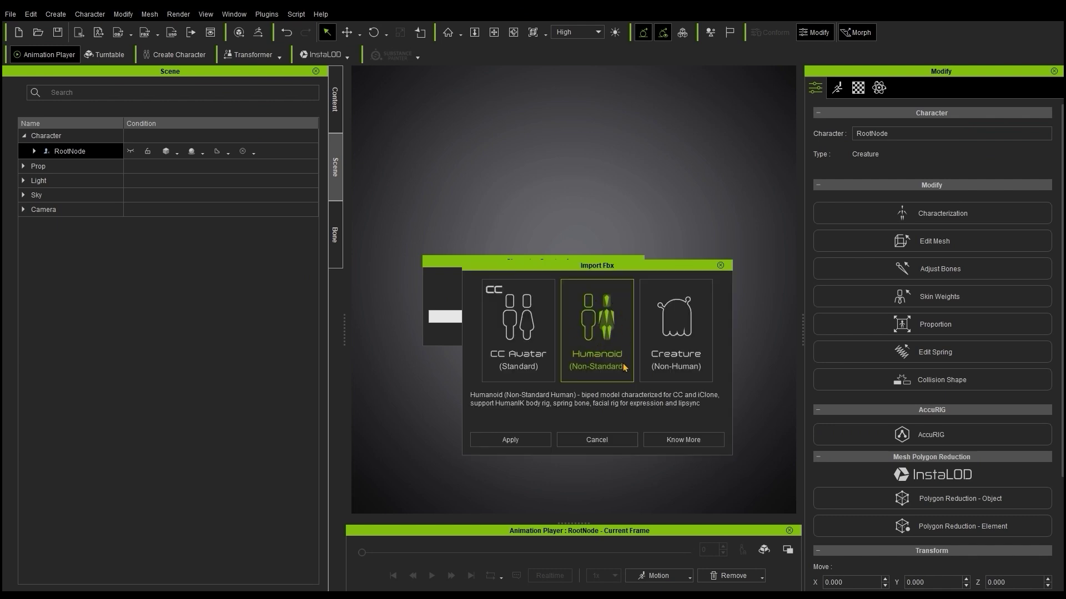
click(528, 440)
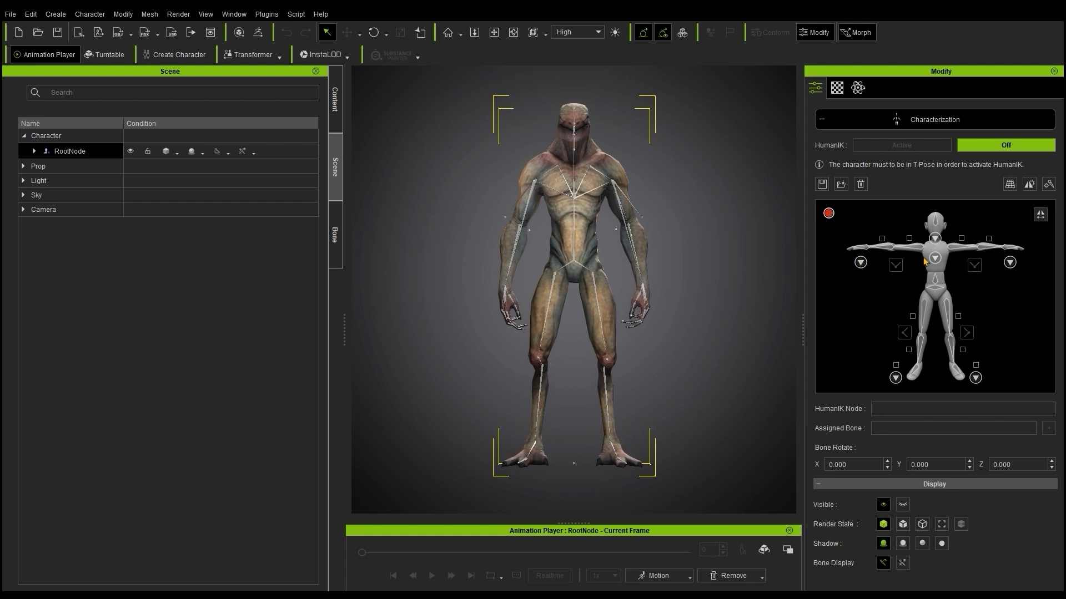
Step: Rotate both upper arms up to horizontal to put the lizard creature in a T-pose
click(597, 177)
key(e)
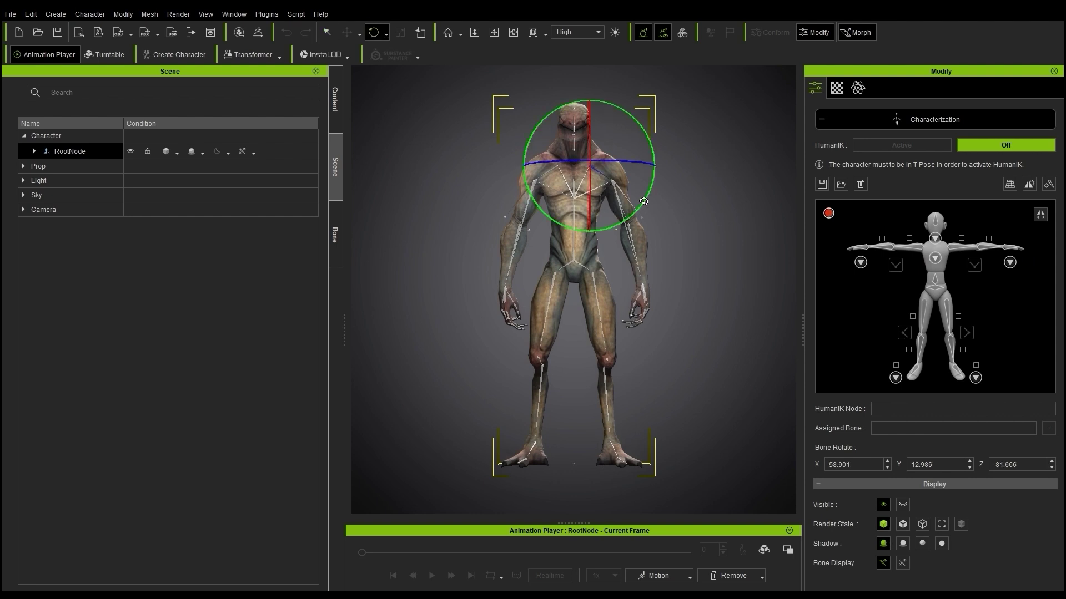
drag(622, 216, 716, 159)
click(488, 177)
drag(488, 178, 455, 161)
click(660, 167)
drag(701, 201, 627, 168)
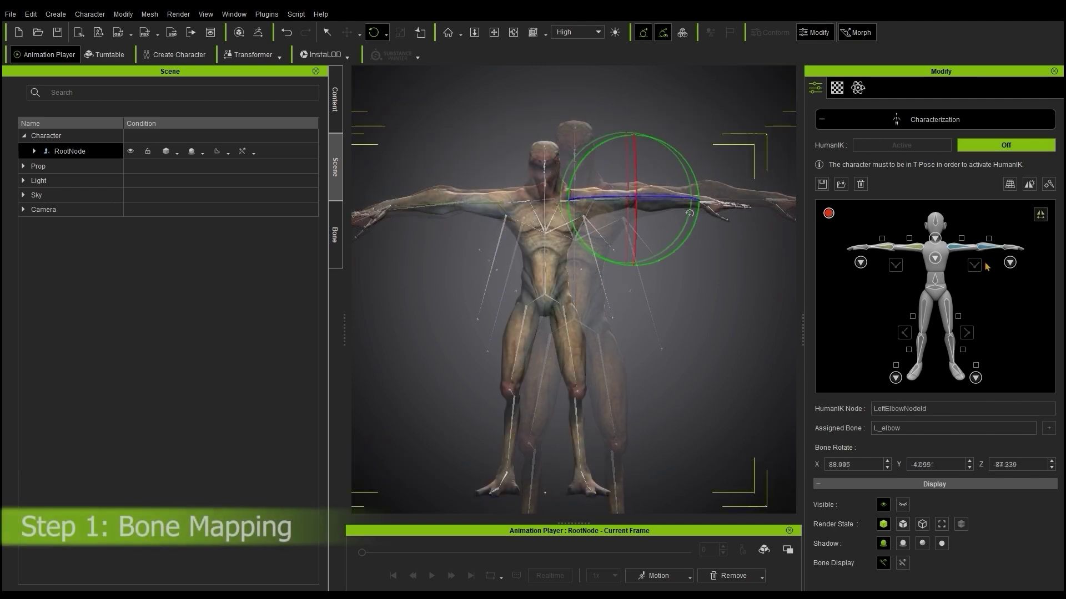
Step: Map the hips, head and left ankle bones to their HumanIK body nodes
click(535, 300)
right_drag(555, 278, 610, 266)
scroll(555, 222, up, 5)
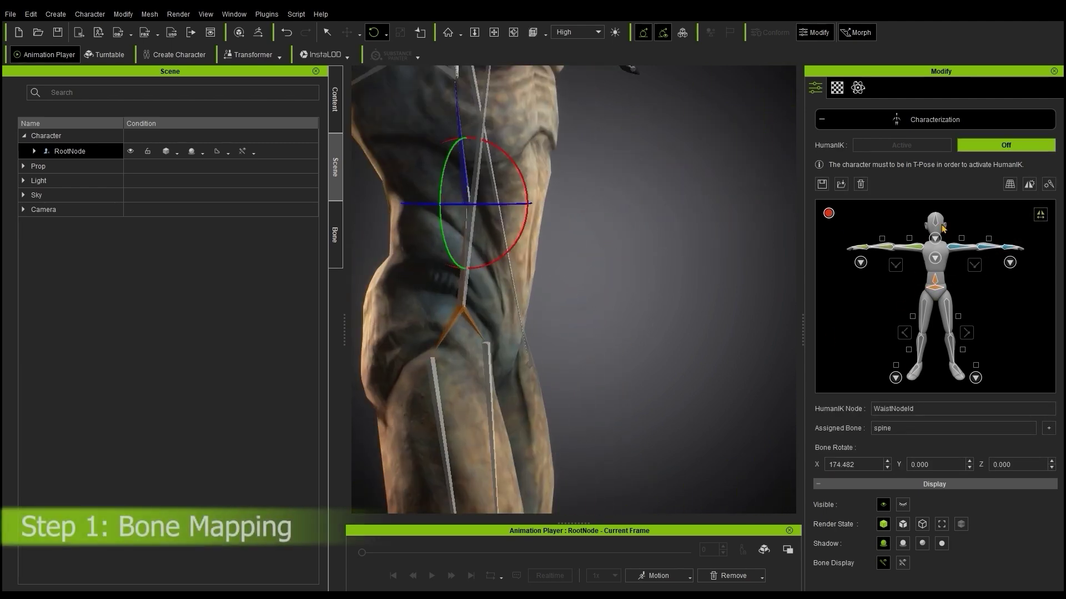
click(591, 166)
middle_drag(555, 389, 555, 194)
click(488, 255)
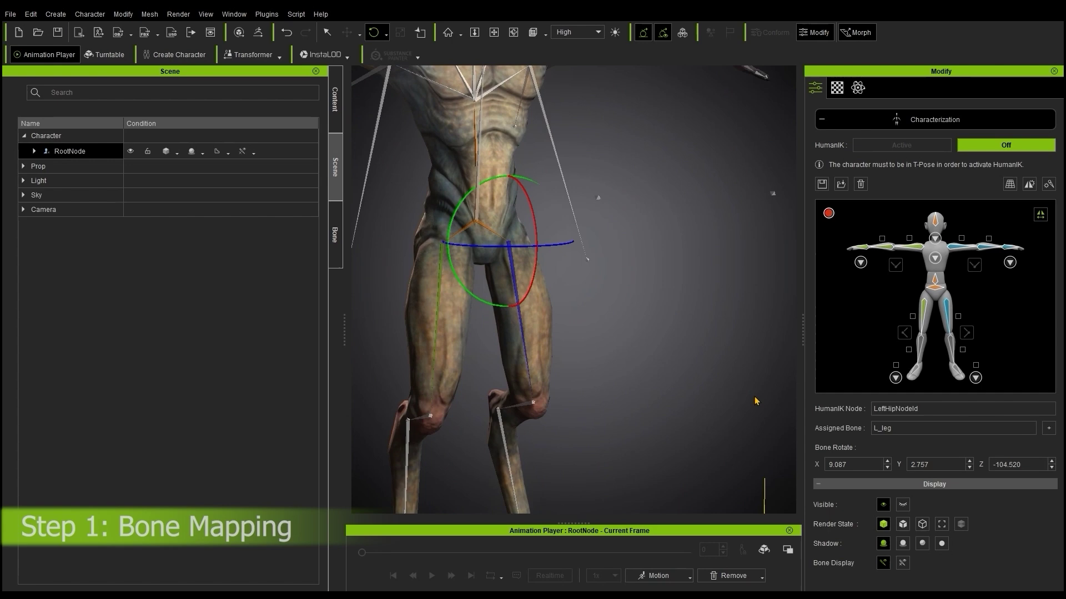
click(519, 405)
middle_drag(555, 361, 557, 382)
Step: Map the left-hand finger bones, including L_pink1 to LeftRingANodeId, then activate HumanIK
click(1009, 262)
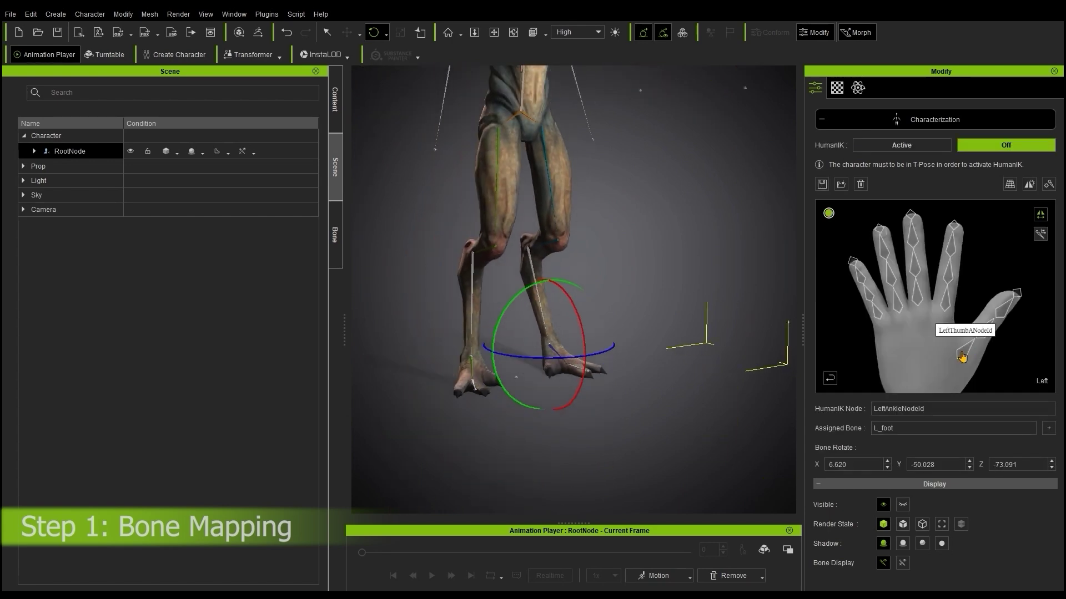
click(968, 353)
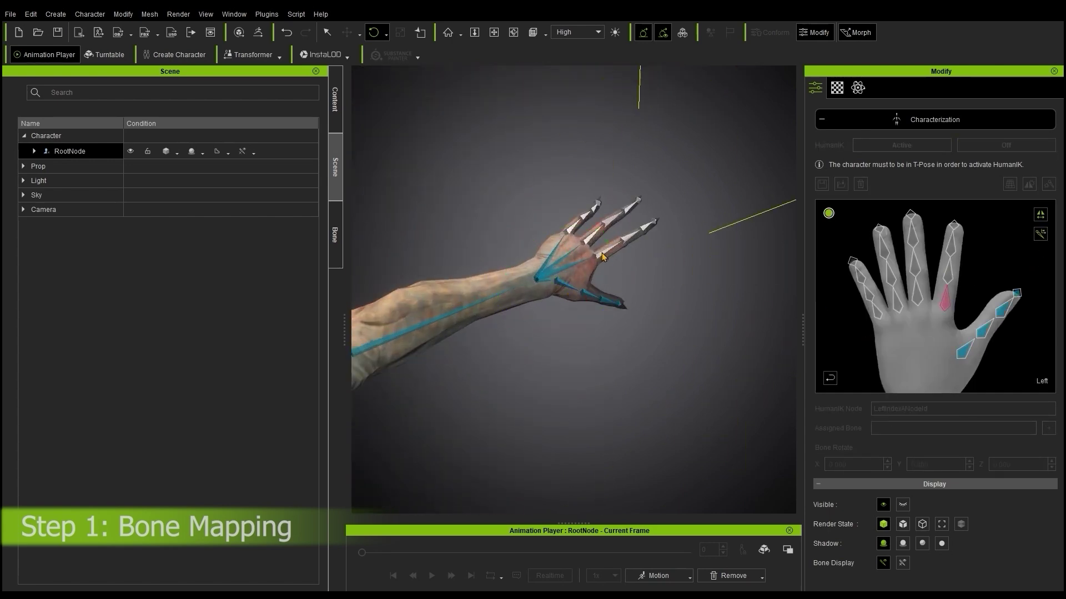
click(618, 295)
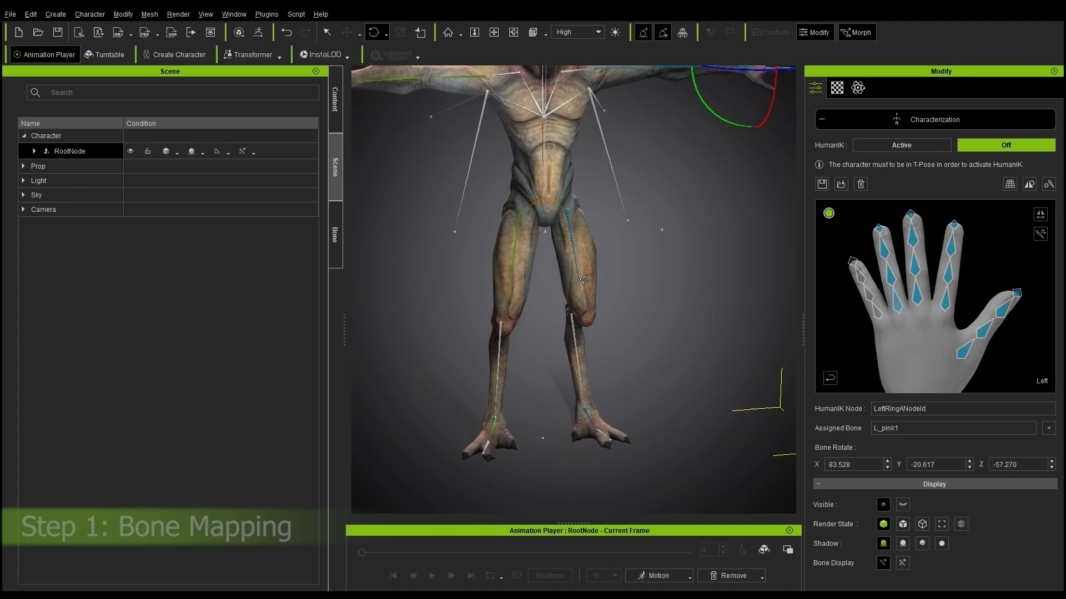
click(897, 146)
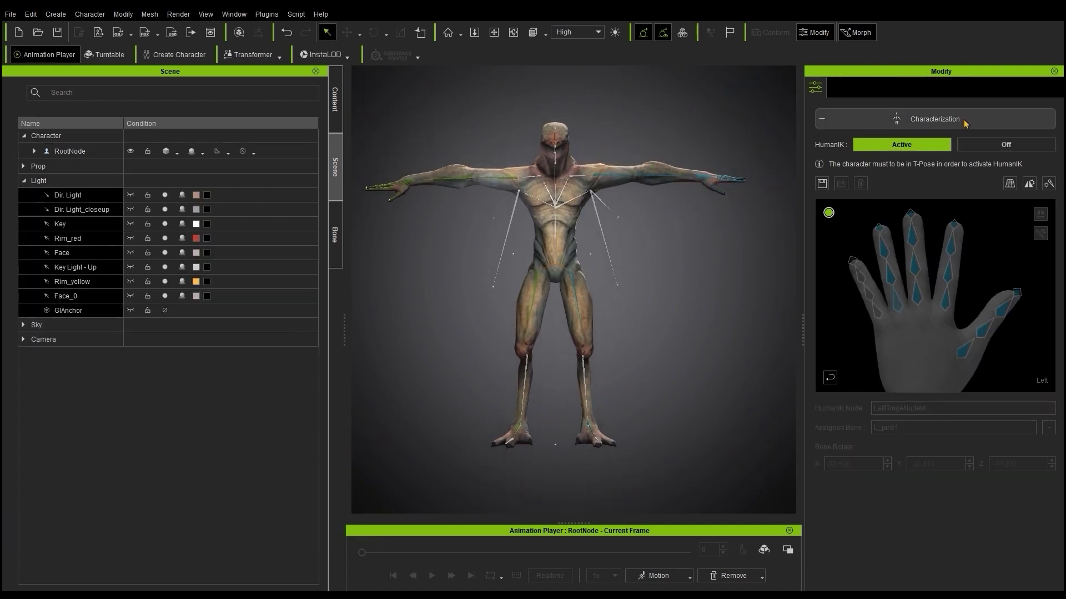
Step: Play the Full Body calibration motion on the lizard-man, then show its bone hierarchy in the Bone tab
click(664, 578)
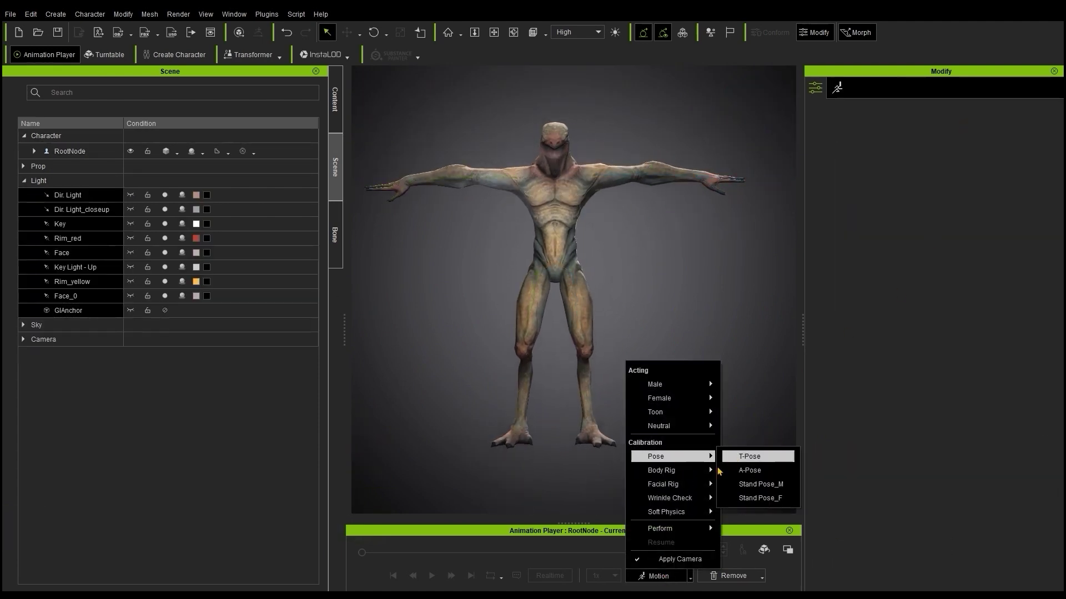
click(671, 426)
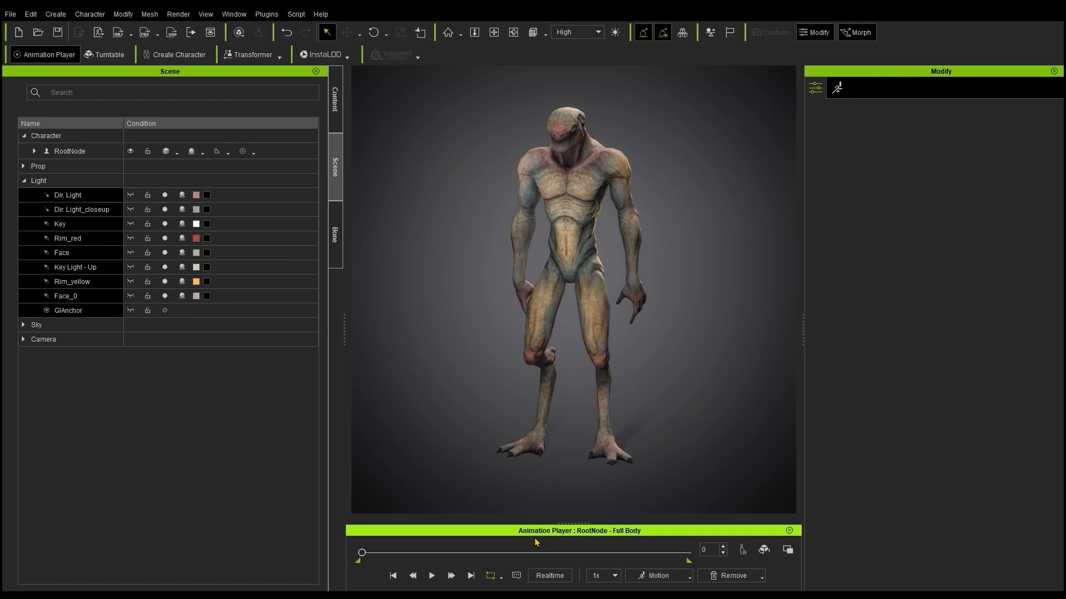
click(431, 576)
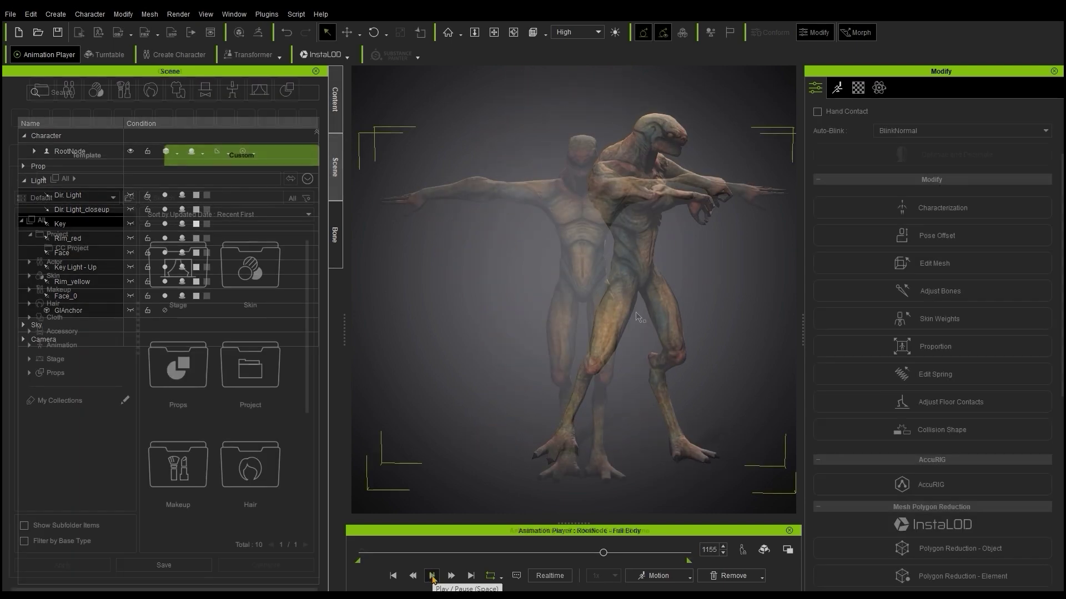
click(335, 235)
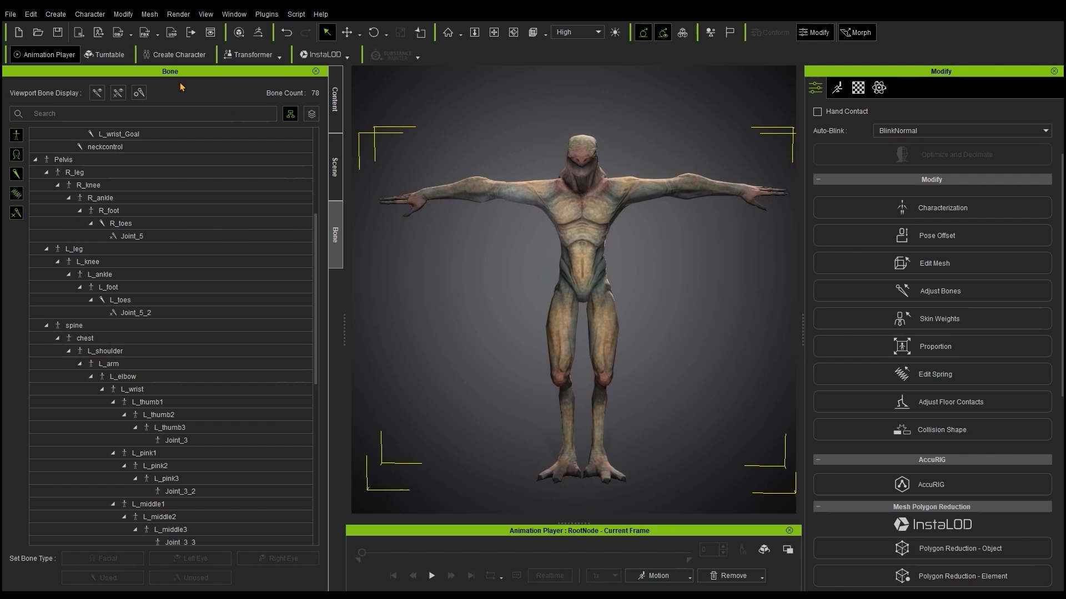
scroll(178, 422, down, 4)
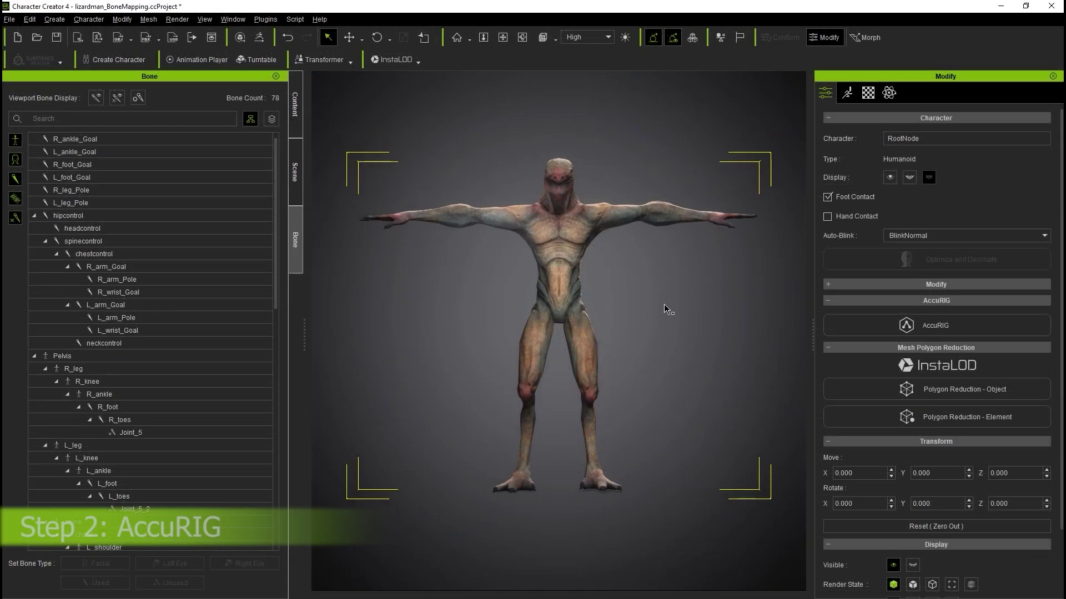
Step: Start AccuRIG, replace the existing skeleton definition, and extrapolate guides from the current skeleton
click(951, 332)
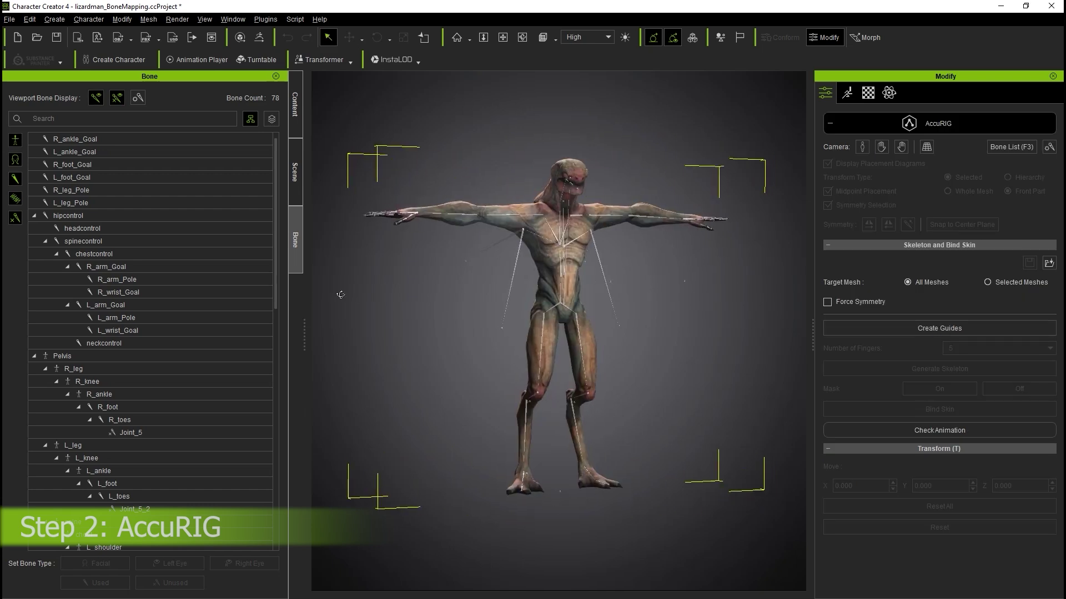
click(905, 330)
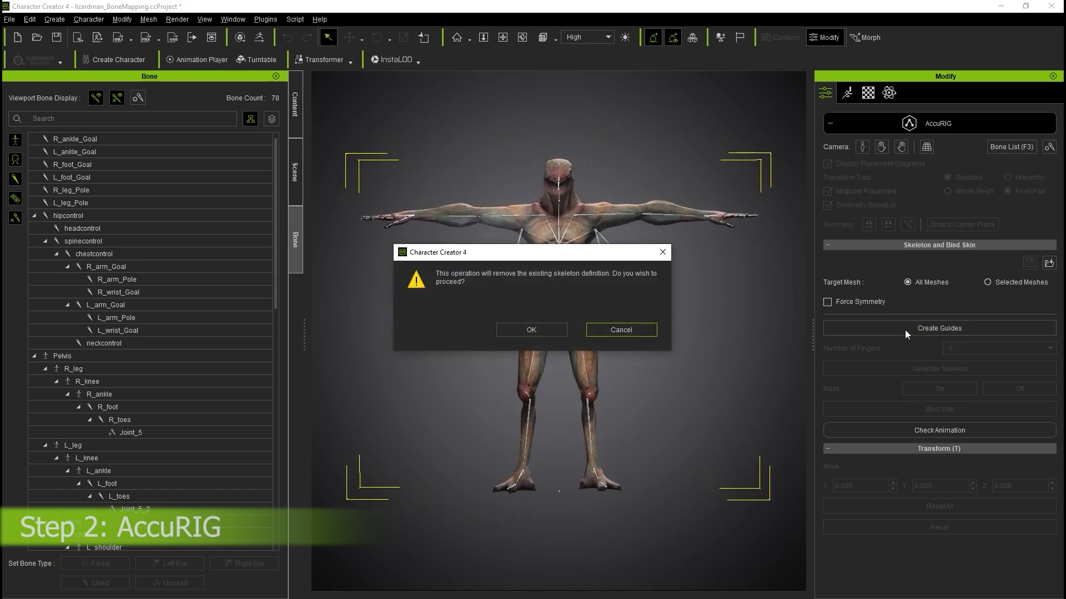
click(512, 327)
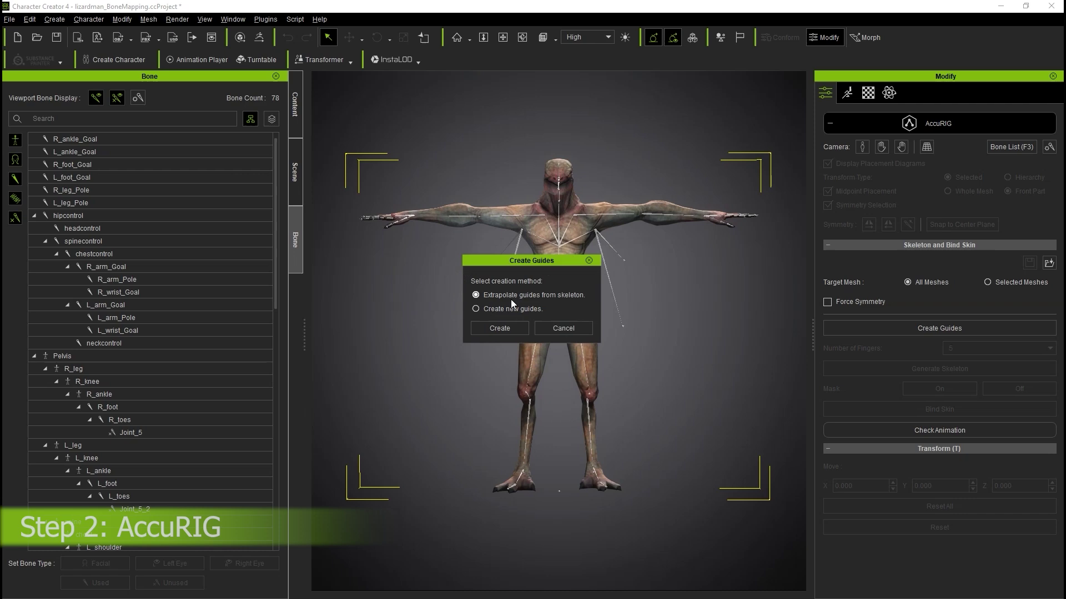
click(522, 329)
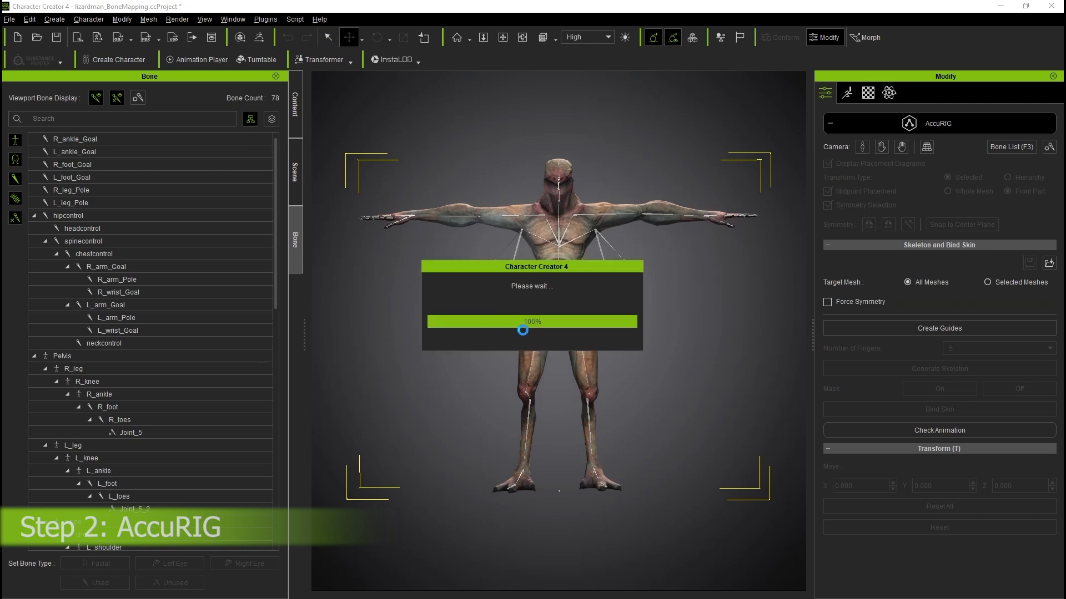
right_drag(523, 329, 445, 288)
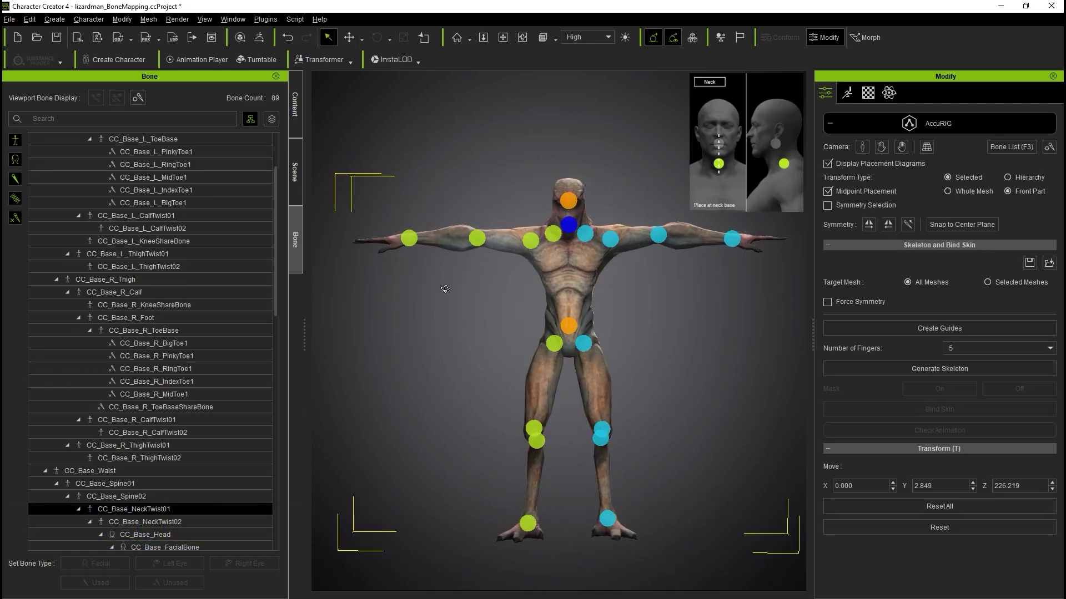
Step: Generate a four-fingered AccuRIG skeleton with a new set of facial bones
click(1008, 348)
click(965, 370)
click(919, 368)
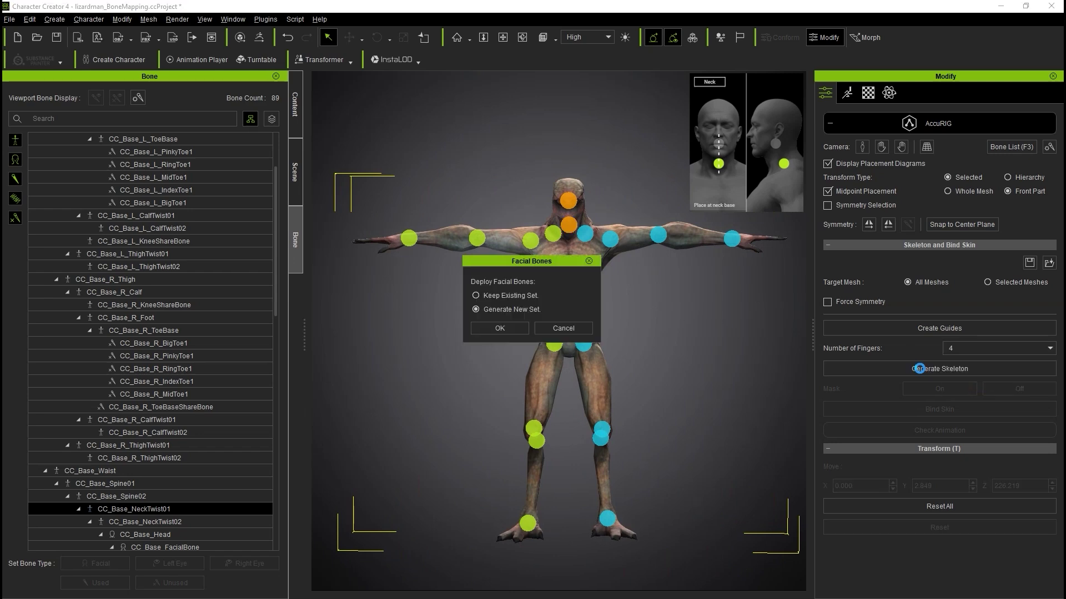
click(505, 328)
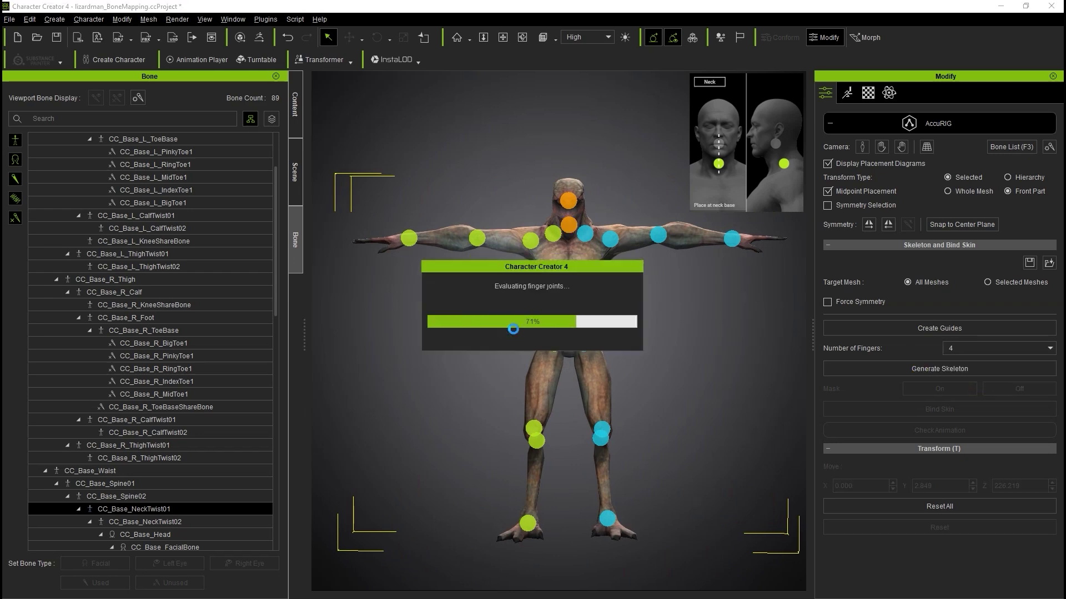
Step: Check the middle, pinky, index and thumb finger joints, then bind the lizard's skin to the skeleton
mouse_move(691, 358)
right_down()
mouse_move(450, 369)
mouse_move(702, 347)
right_up()
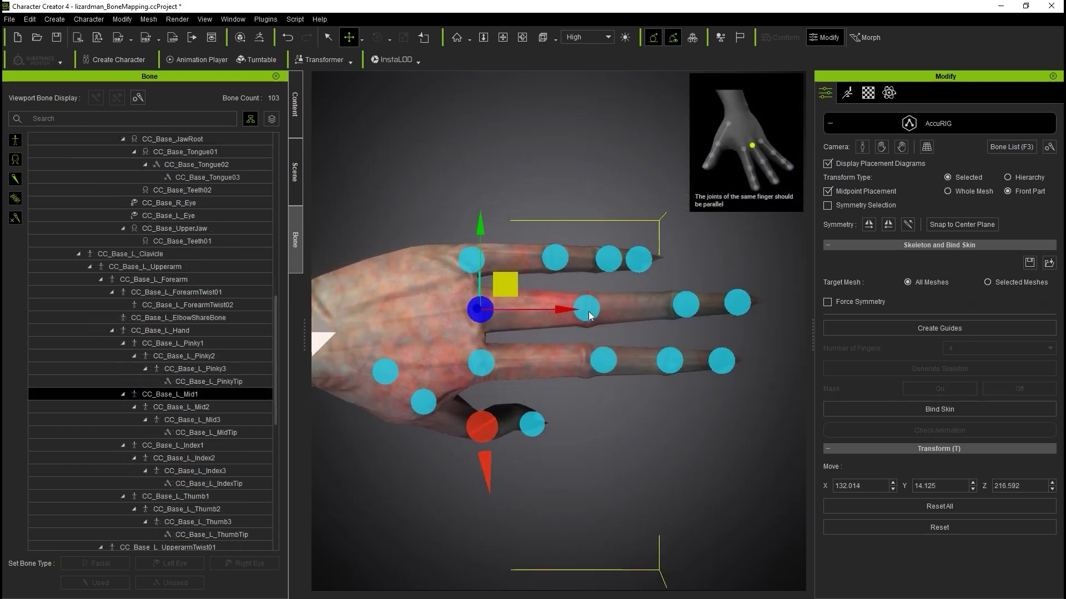
click(586, 307)
click(550, 257)
click(599, 257)
click(674, 304)
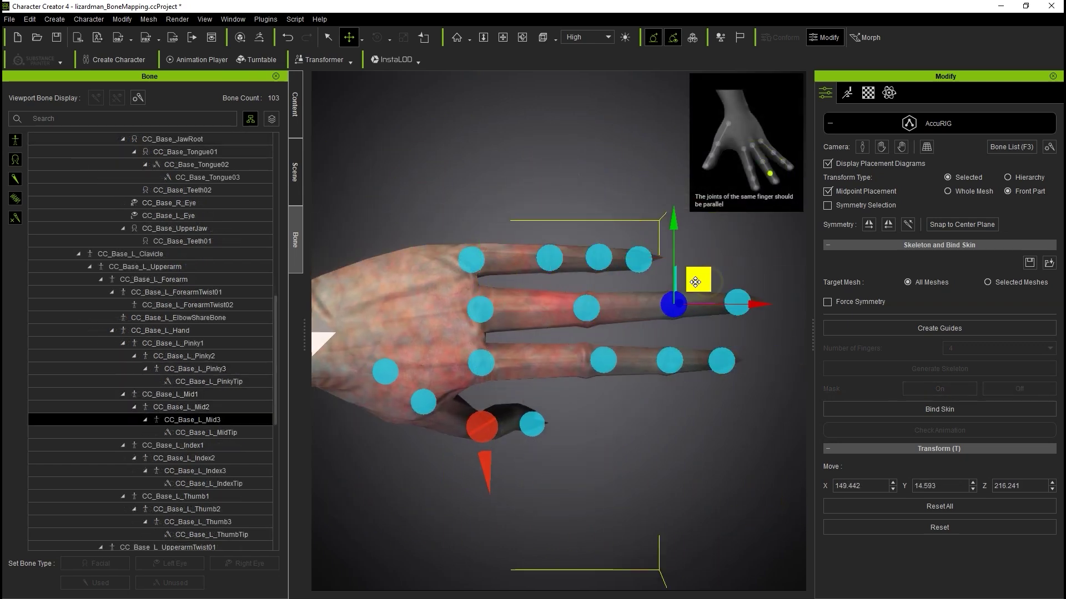
click(603, 361)
right_drag(614, 335, 512, 348)
click(521, 368)
key(e)
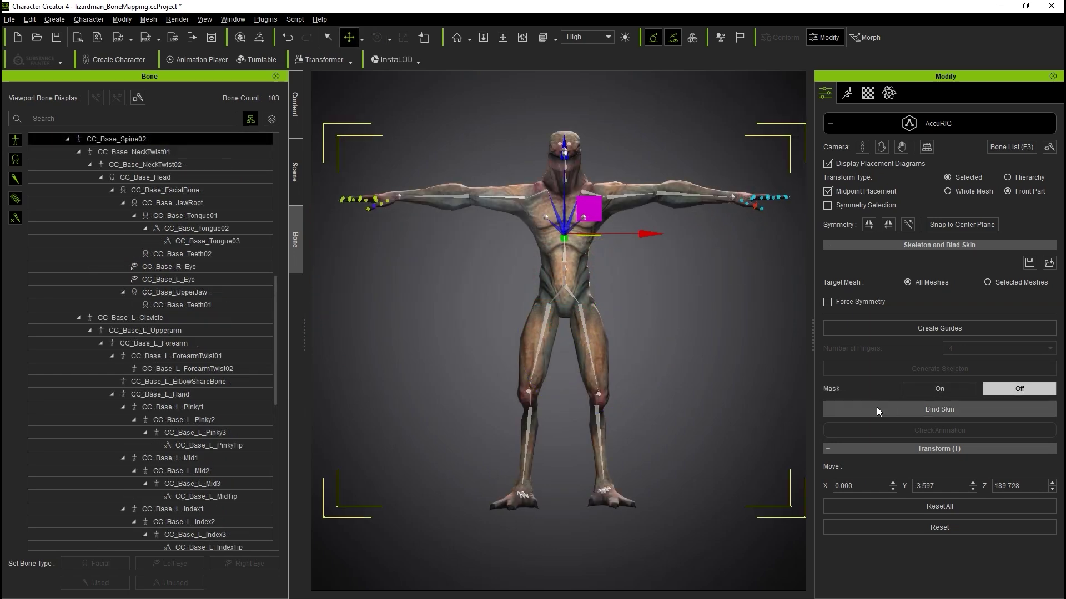
click(877, 411)
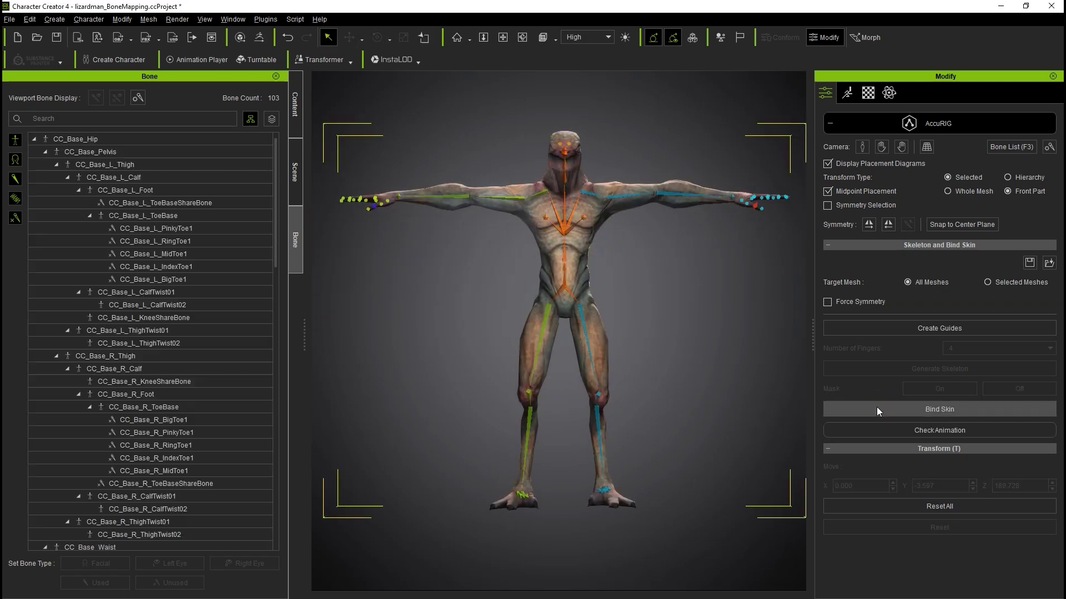
Step: Check the bound rig by playing the Full Body calibration motion, stopping it at the neutral pose
click(907, 432)
click(658, 579)
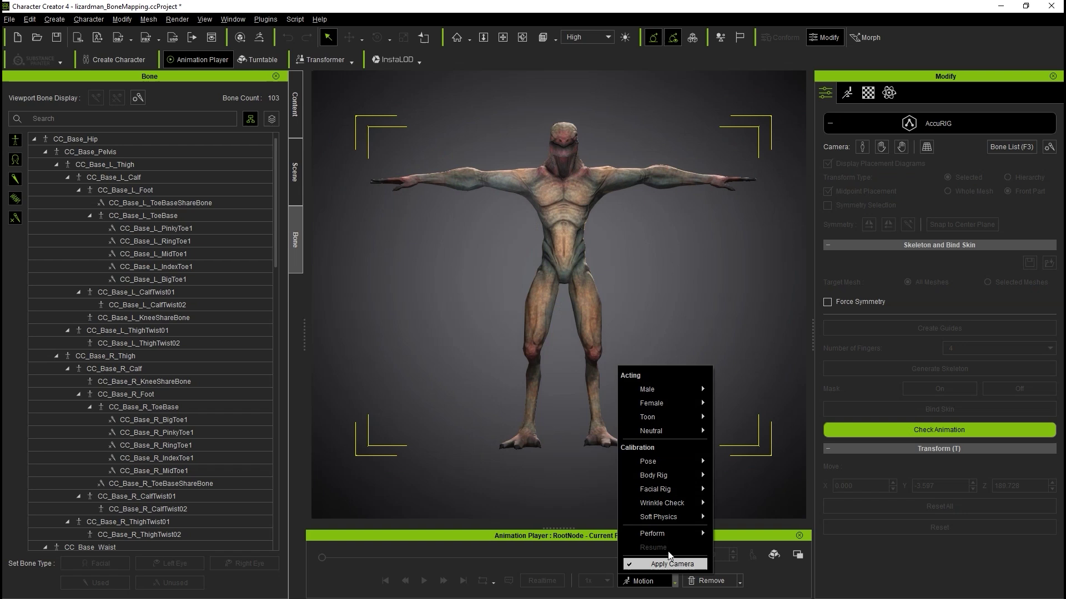
mouse_move(676, 476)
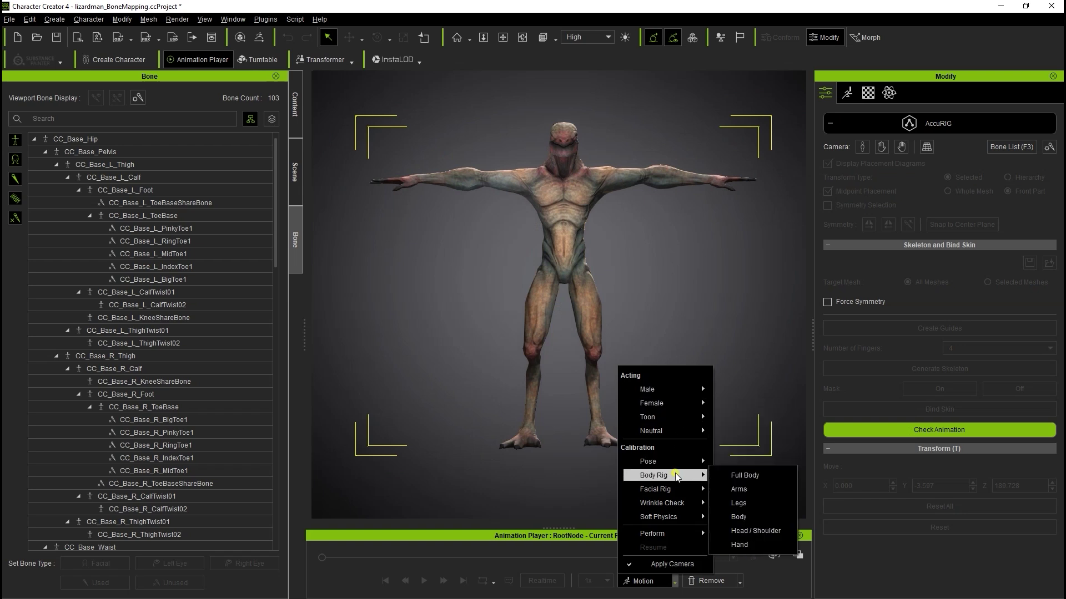
click(775, 476)
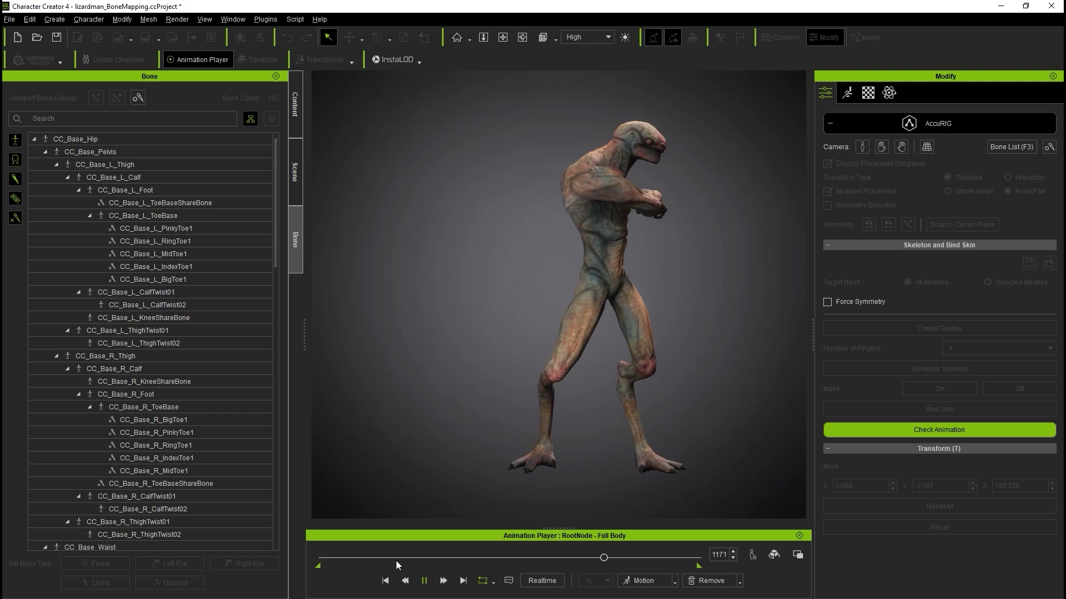
key(space)
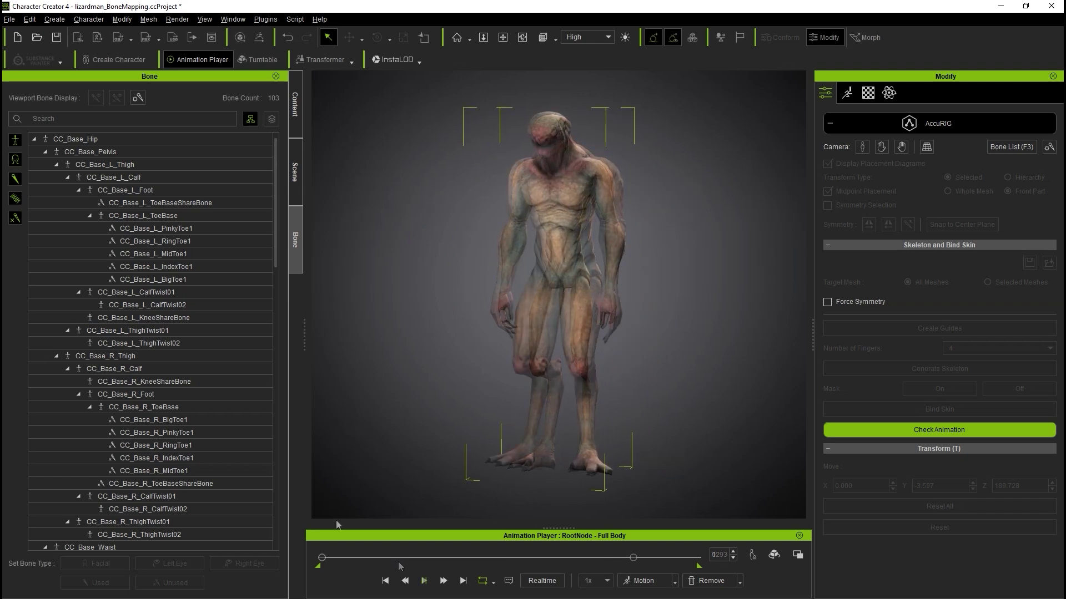
drag(276, 156, 270, 182)
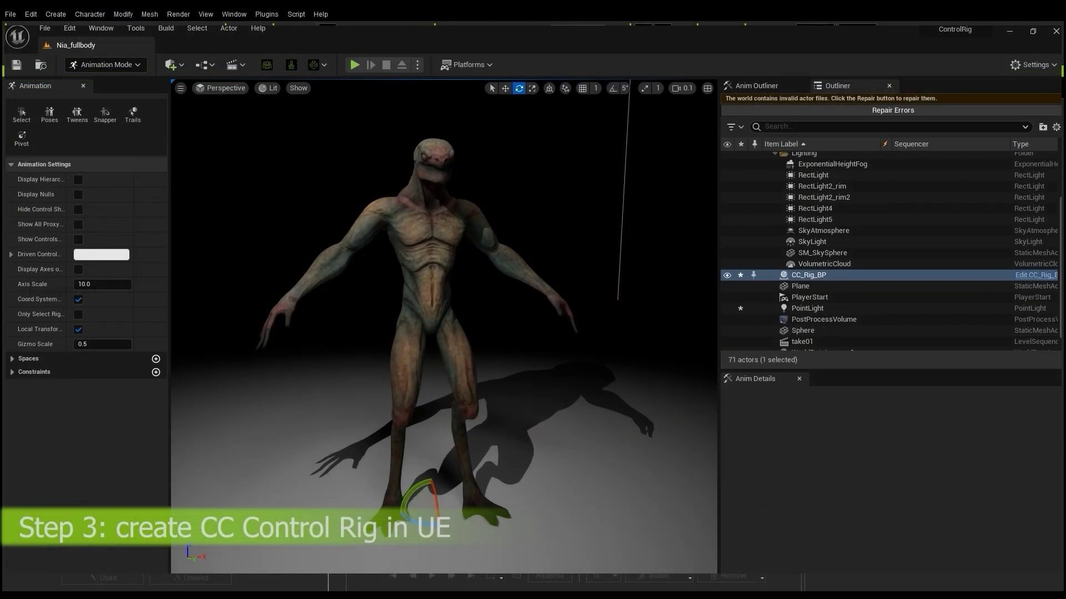
Step: Add a new level sequence named AccuRig04 and save it
click(233, 64)
click(261, 95)
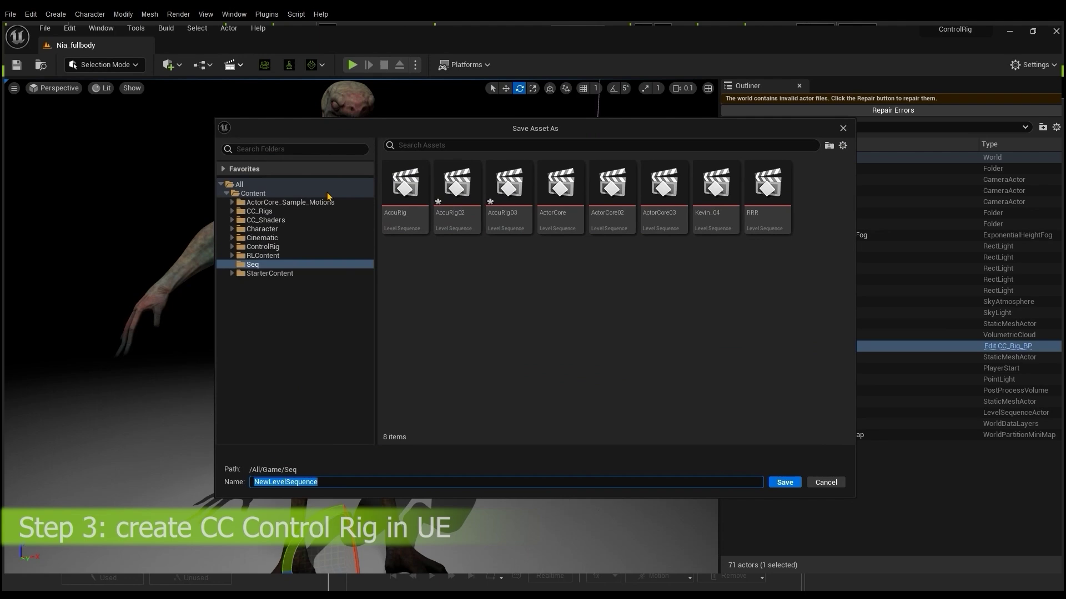
click(406, 191)
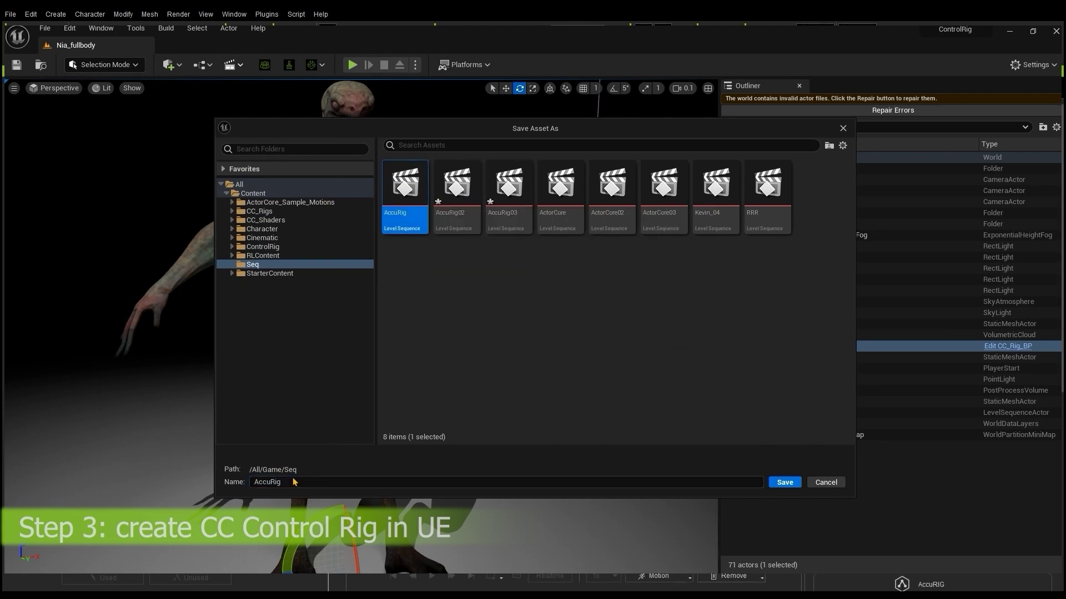
text(04)
key(Return)
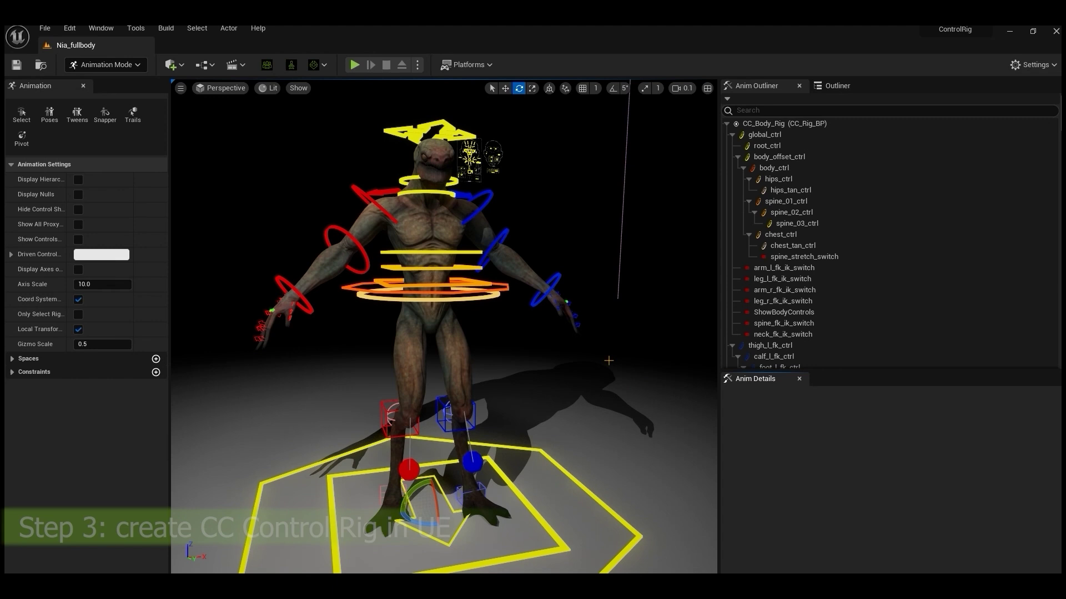
Step: Trial the body, right lower-arm and left-hand FK controls, undoing each change
drag(435, 283, 444, 311)
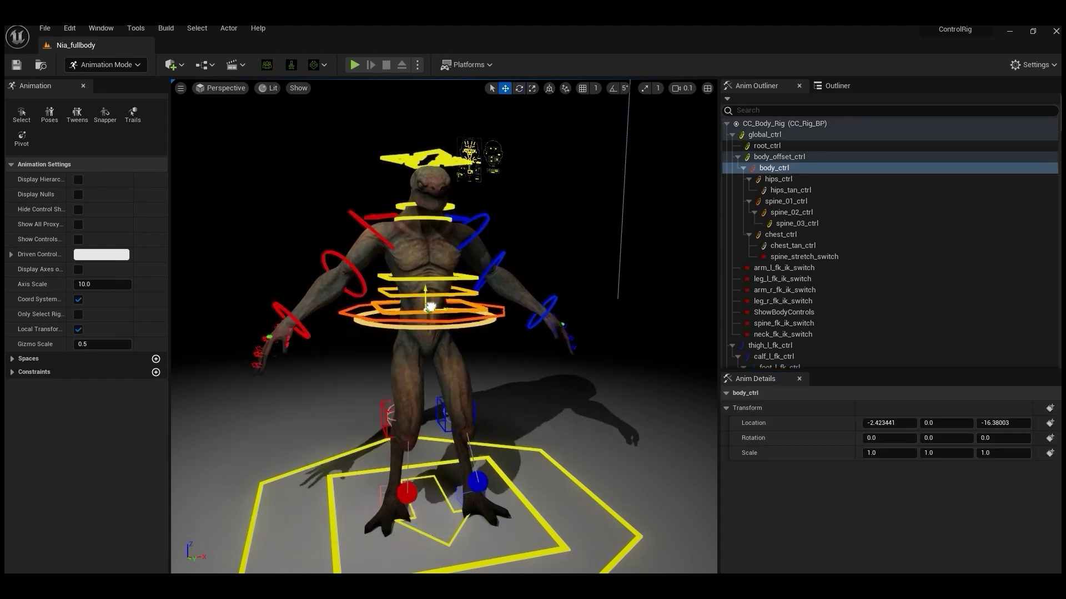
key(ctrl+z)
click(361, 240)
drag(348, 249, 333, 266)
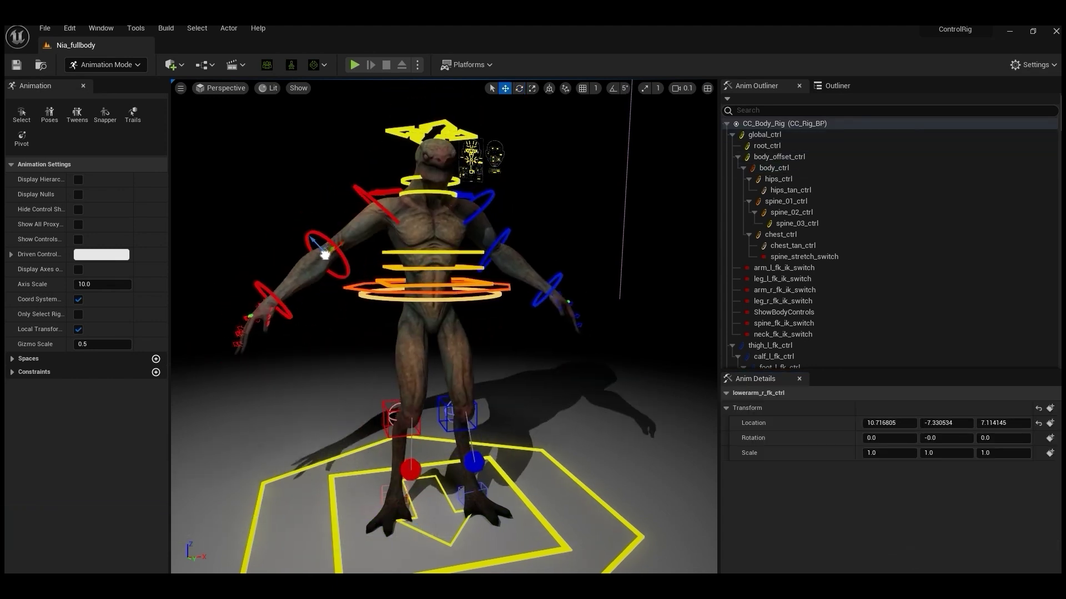
key(ctrl+z)
click(555, 297)
key(e)
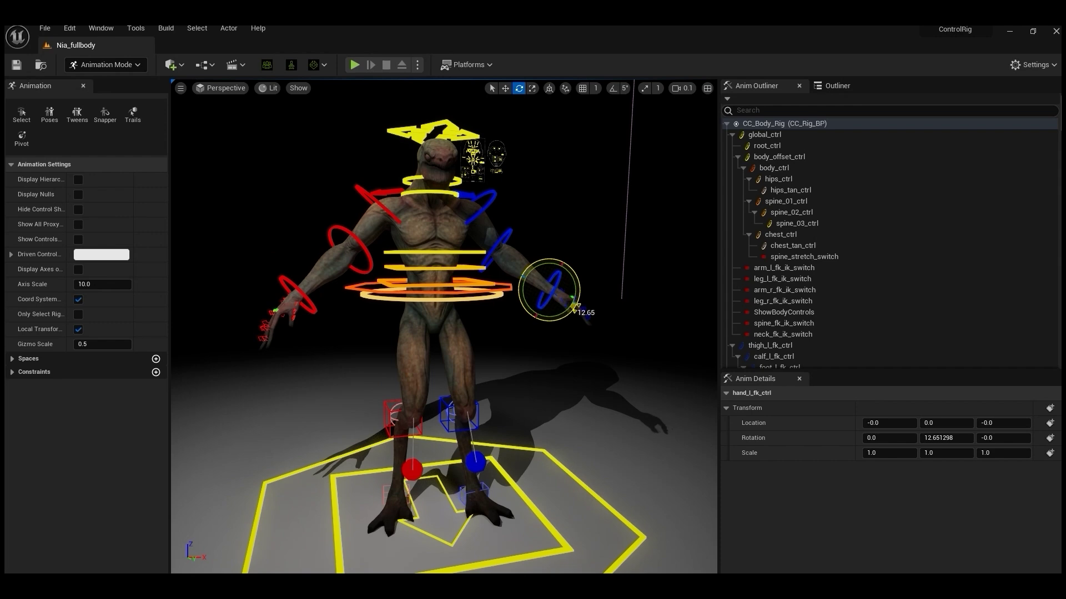
drag(552, 300, 547, 338)
key(ctrl+z)
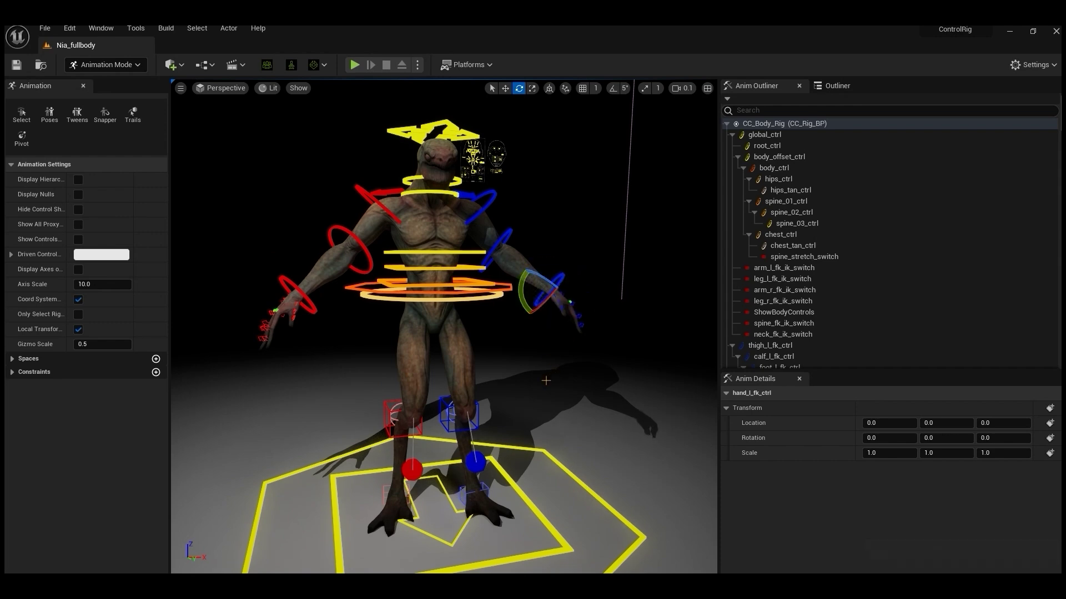